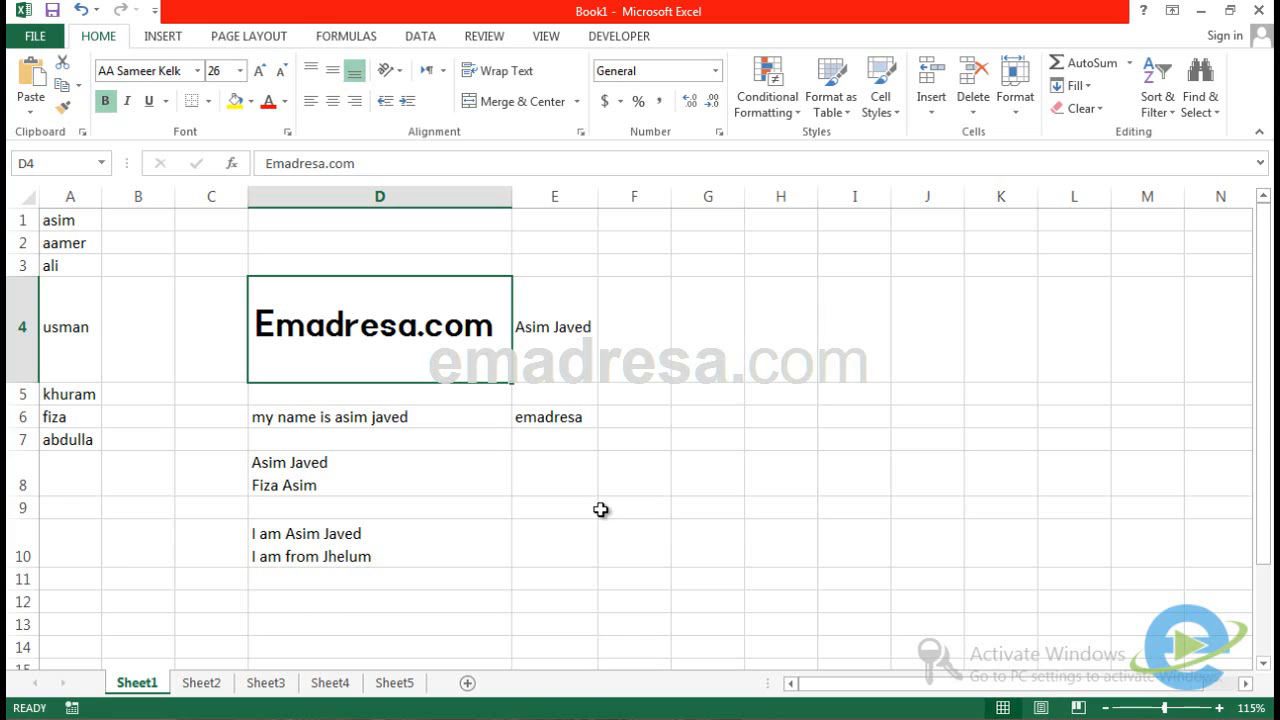
left_click(564, 477)
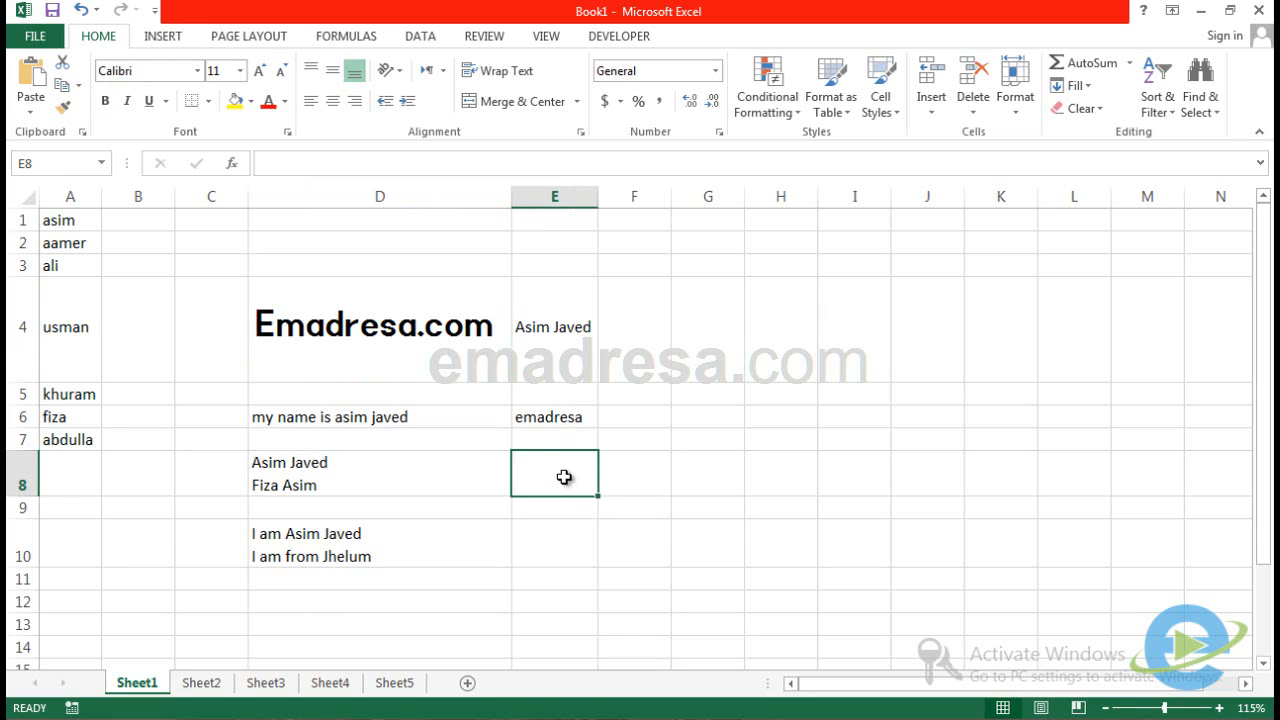
left_click(444, 360)
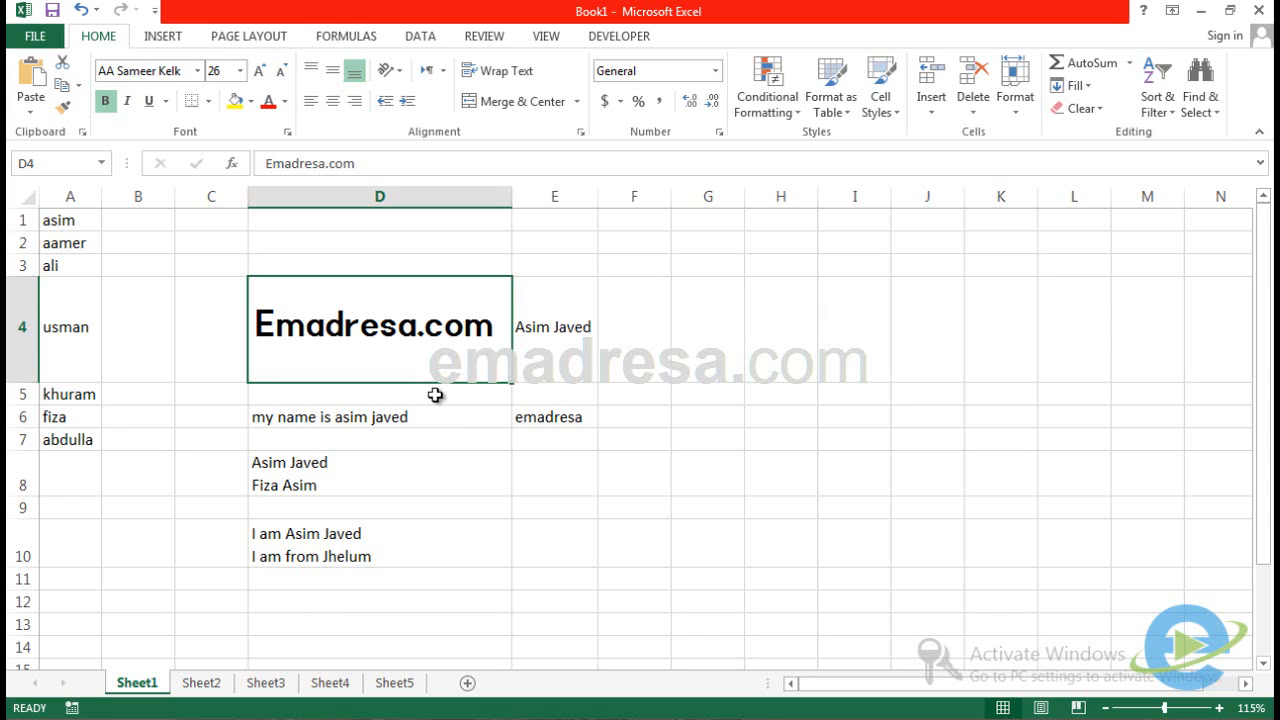
left_click(428, 416)
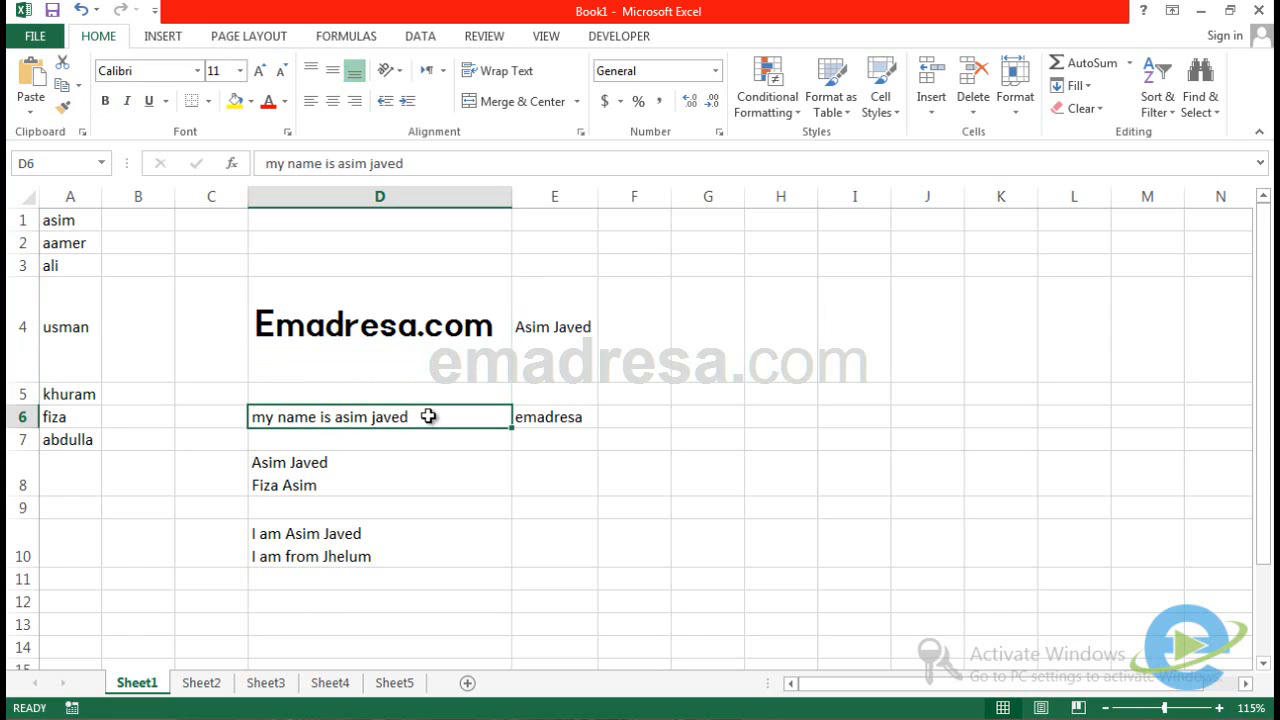
left_click(423, 357)
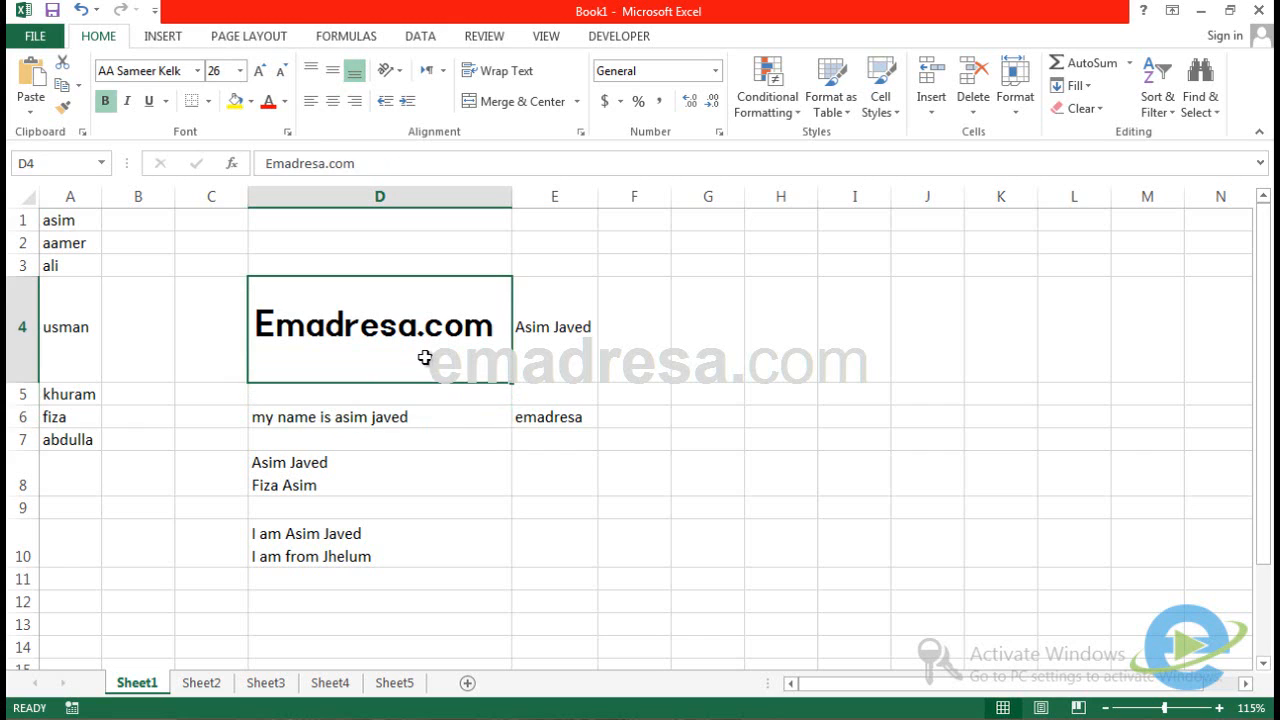
left_click(69, 340)
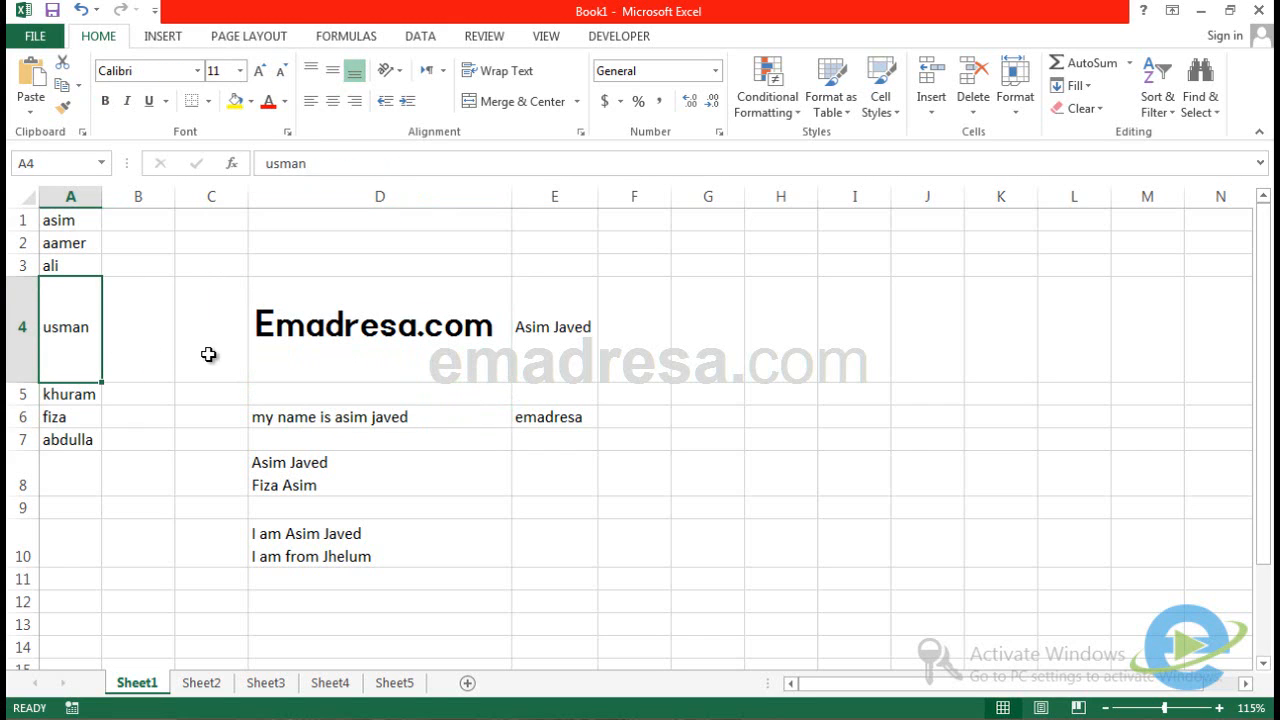
left_click(357, 323)
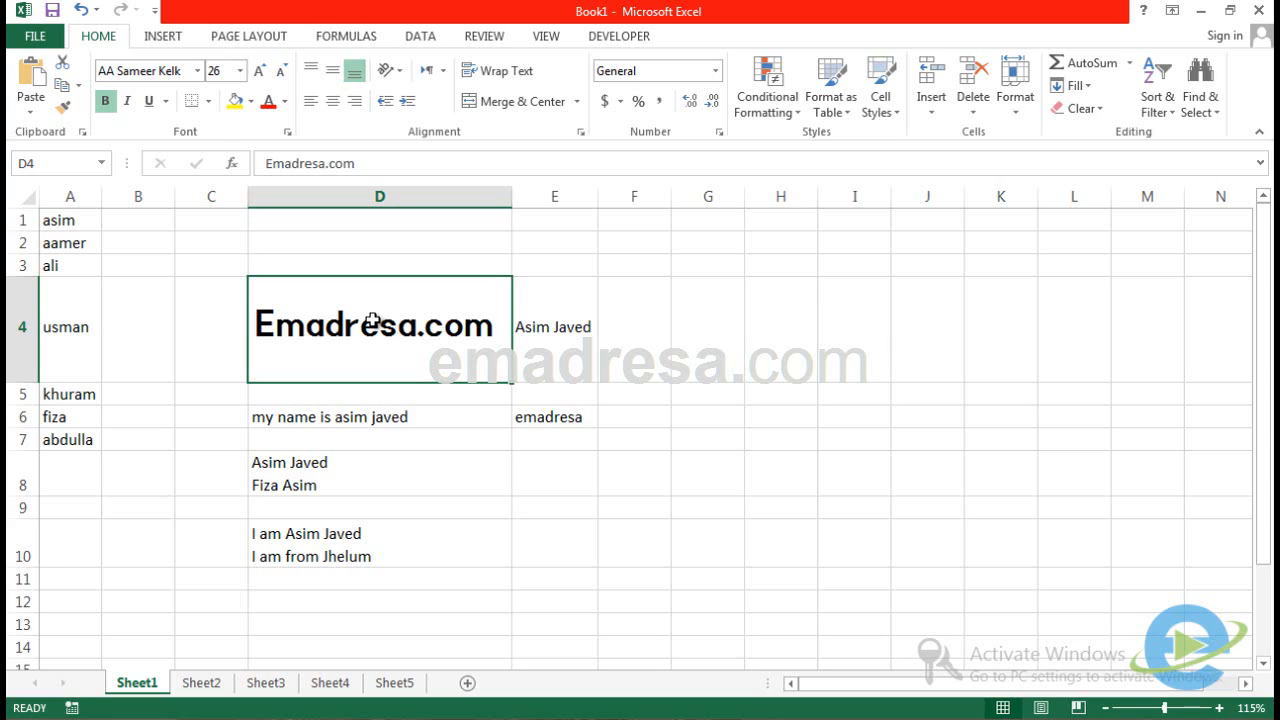
left_click(226, 331)
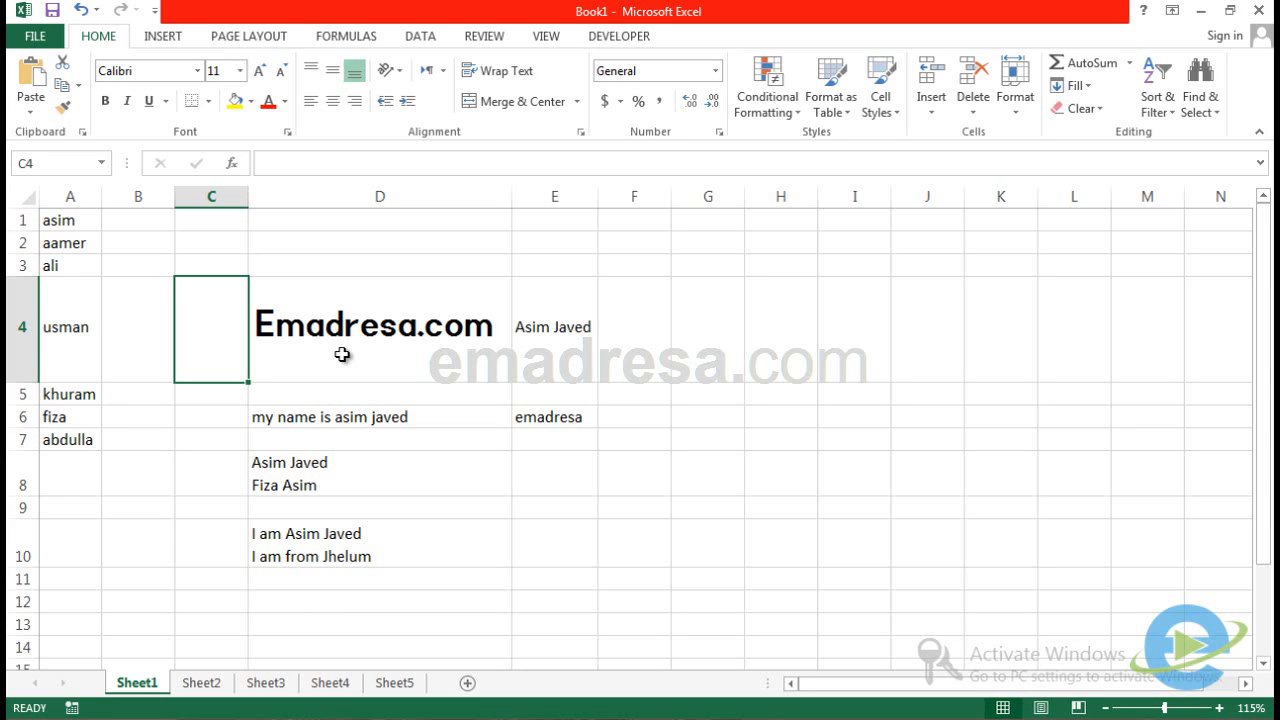
Copy the Emadresa.com heading from cell D4 into cell G4 and end the copy mode.
left_click(342, 354)
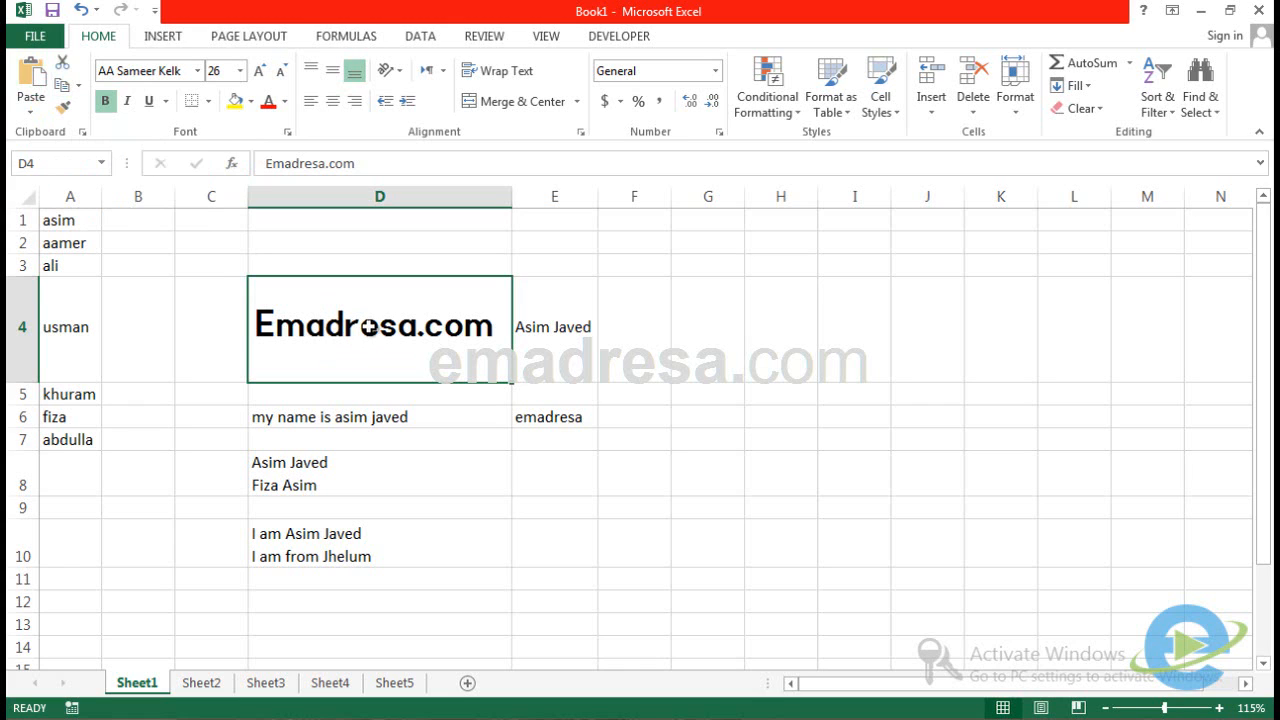
left_click(60, 92)
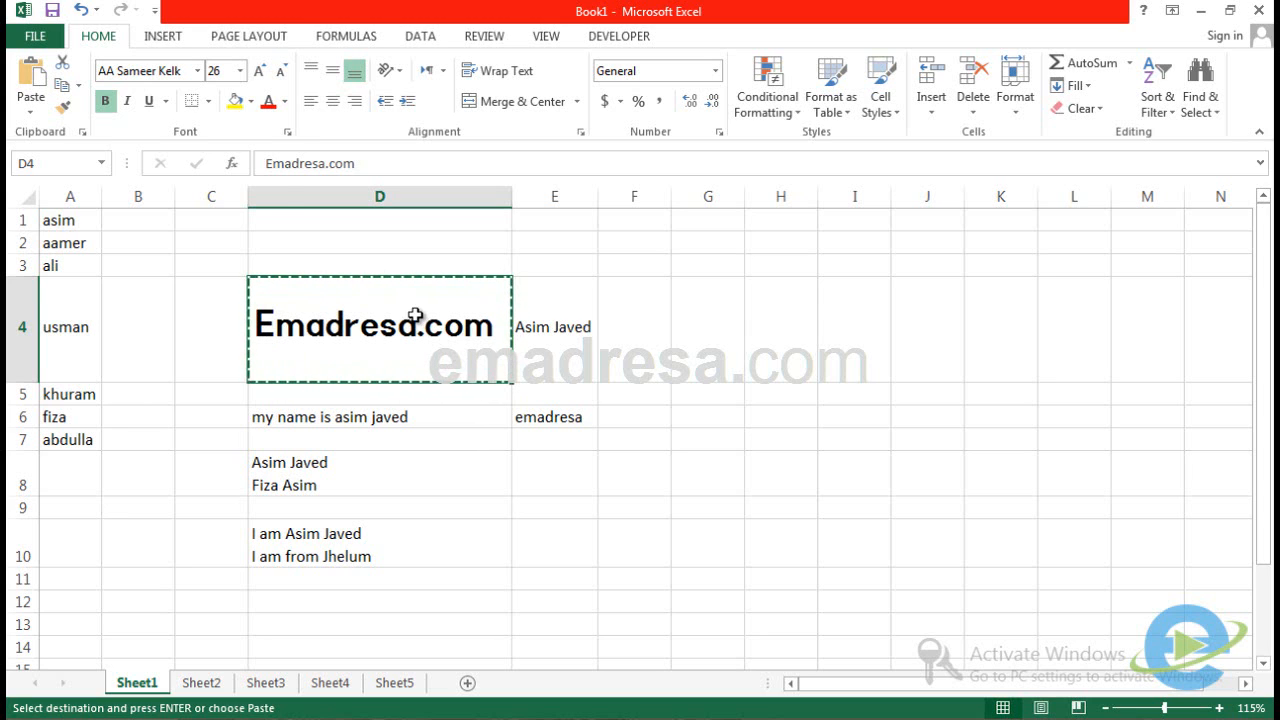
left_click(720, 346)
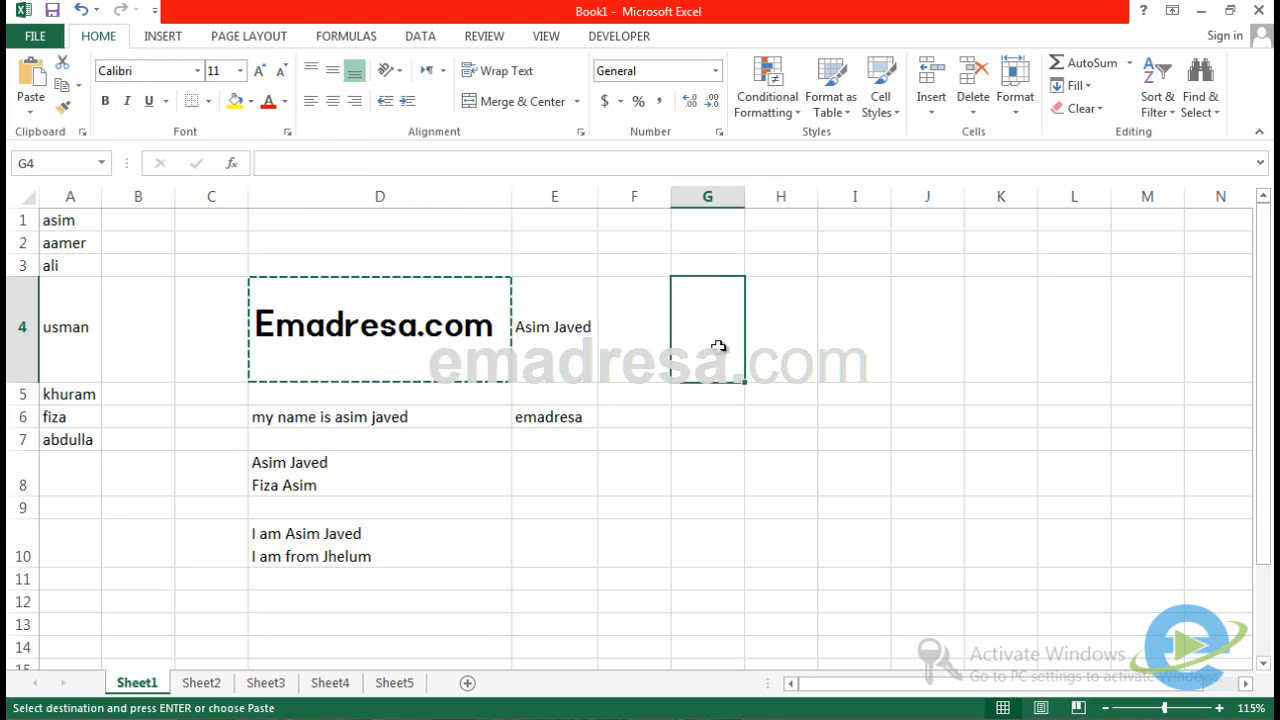
left_click(31, 80)
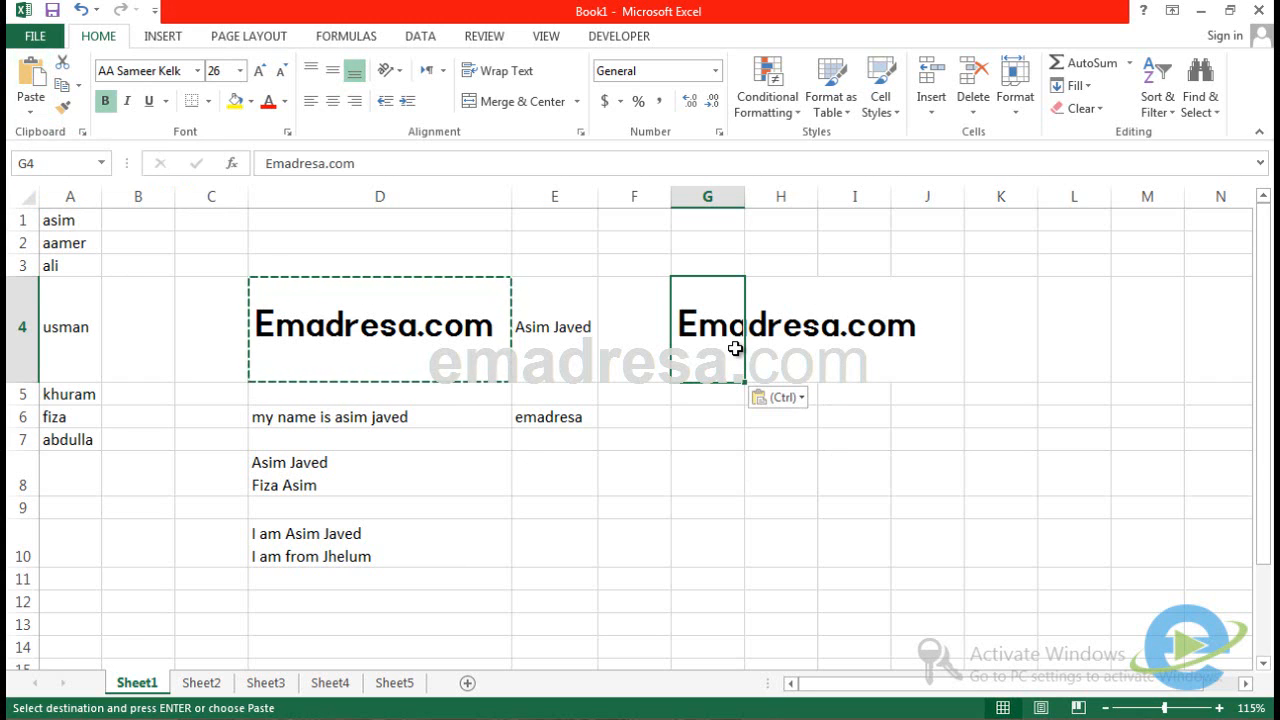
left_click(693, 420)
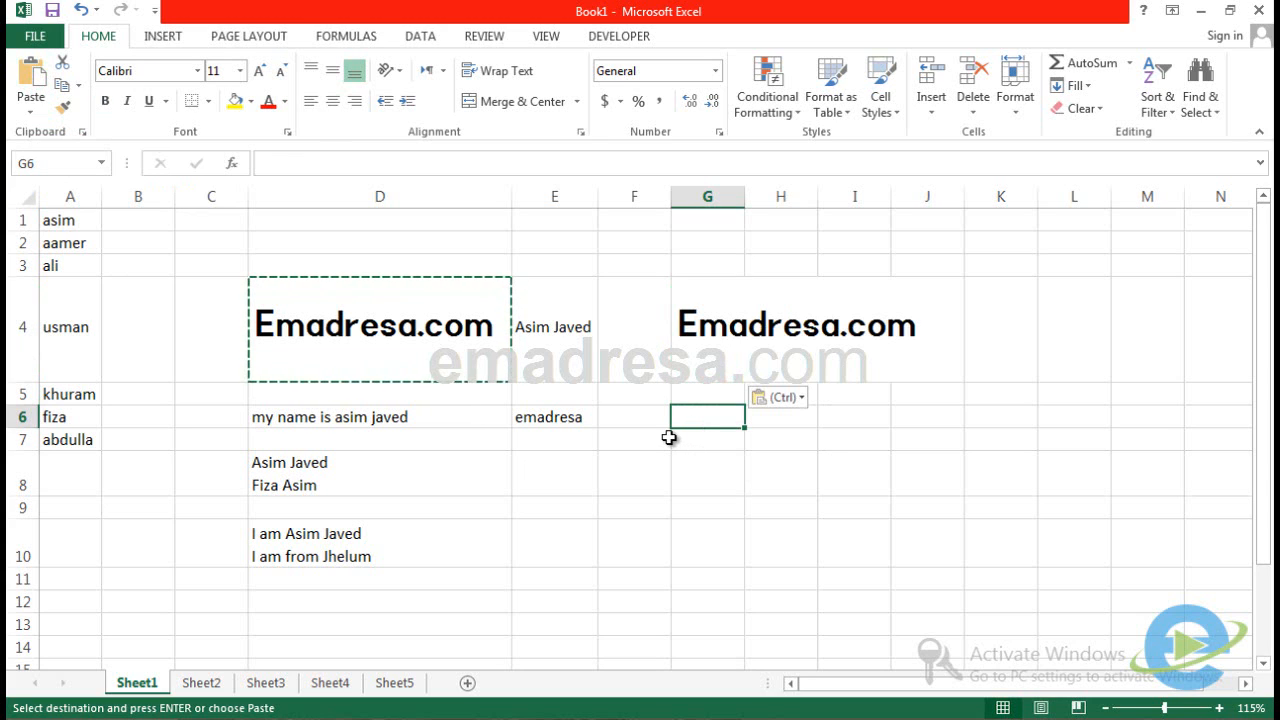
key("Escape")
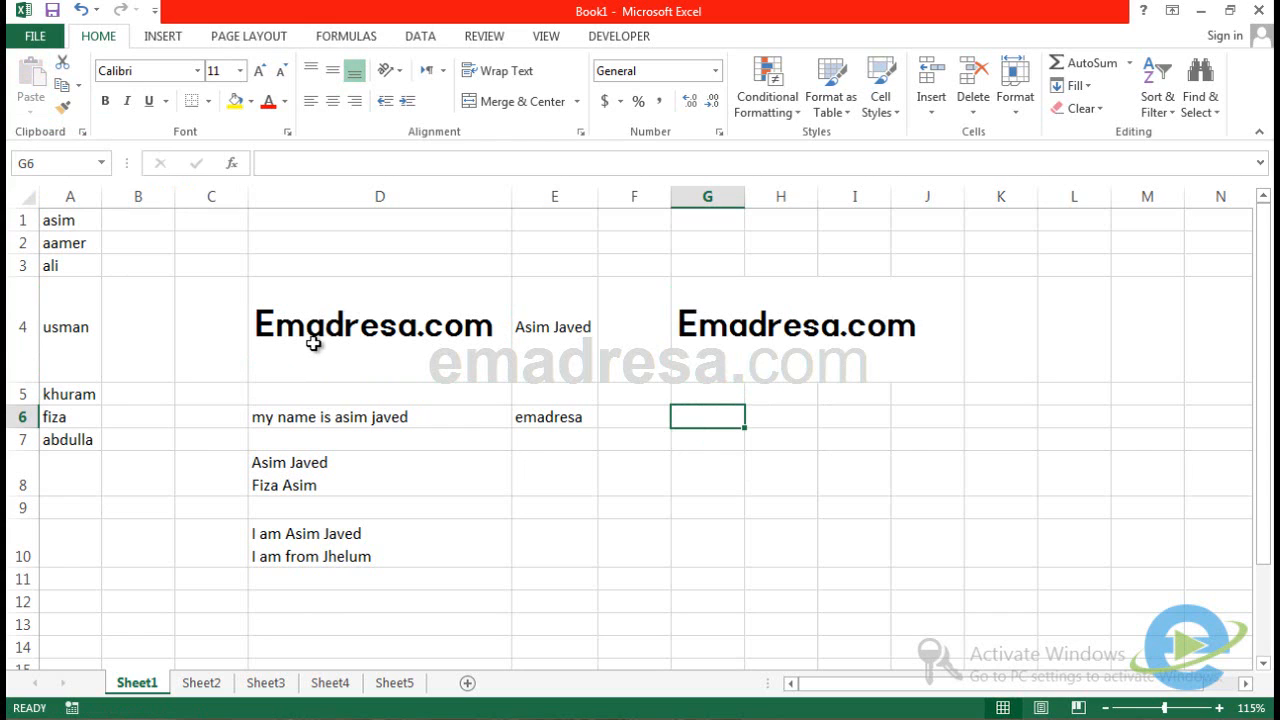
Auto-fit the width of column G to the text in cell G4.
left_click(382, 333)
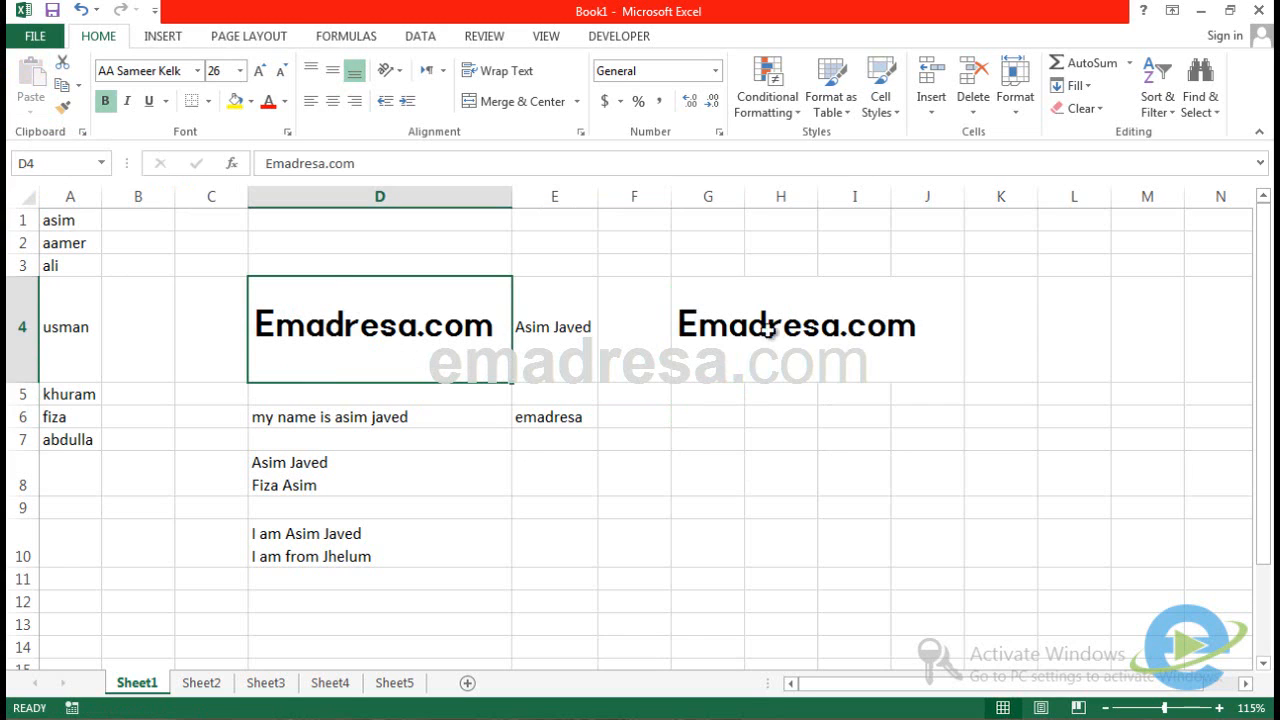
left_click(720, 334)
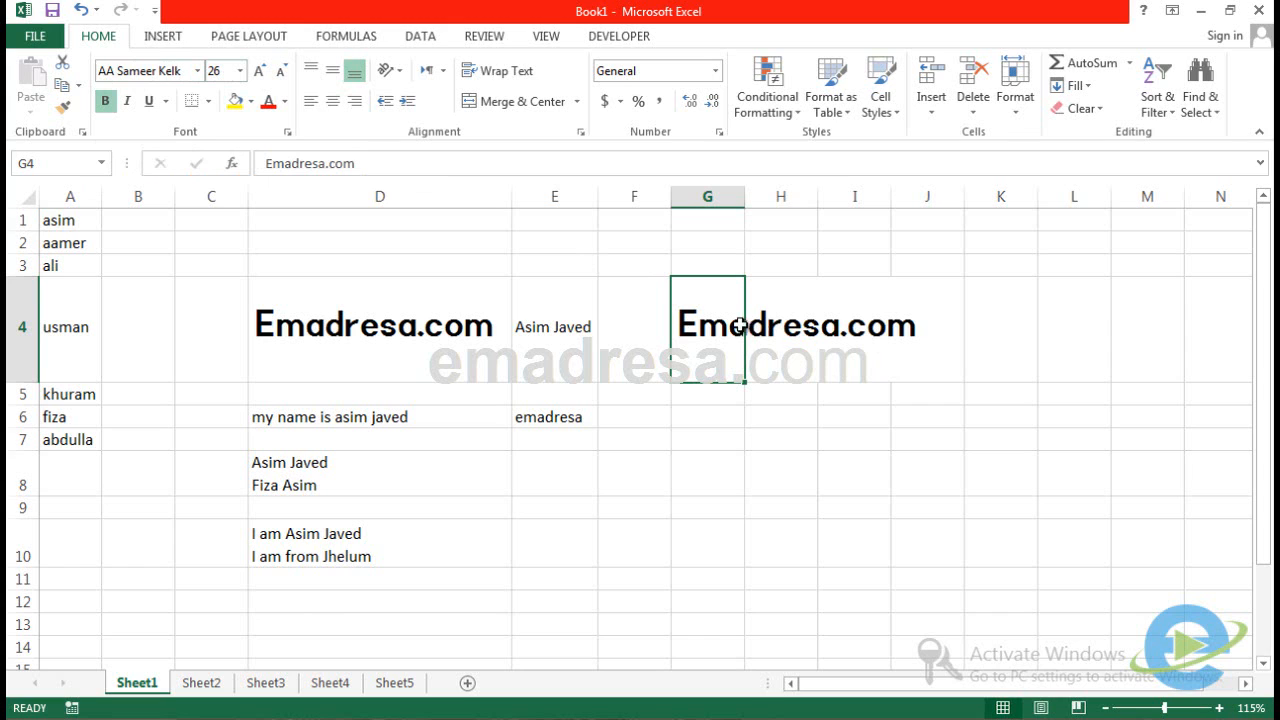
double_click(745, 193)
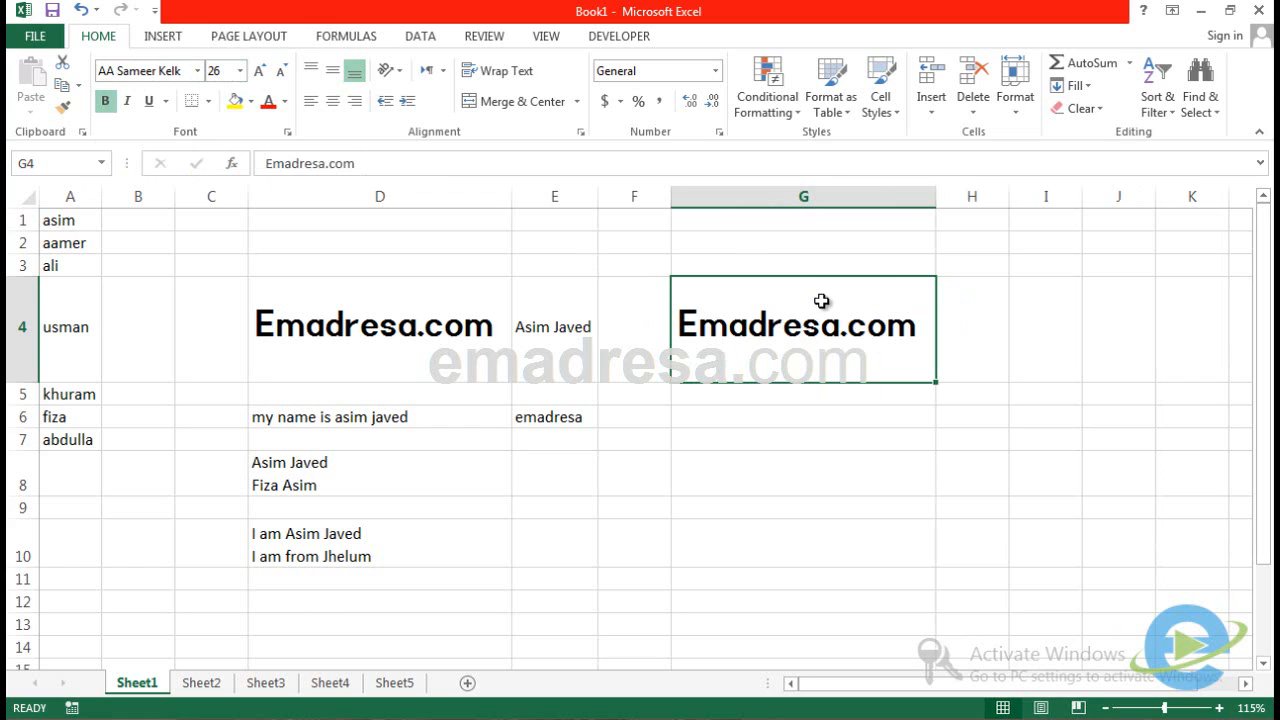
left_click(826, 437)
Copy cell G4 as a picture, as shown on screen in Picture format, and paste it at cell G6.
left_click(736, 365)
left_click(79, 88)
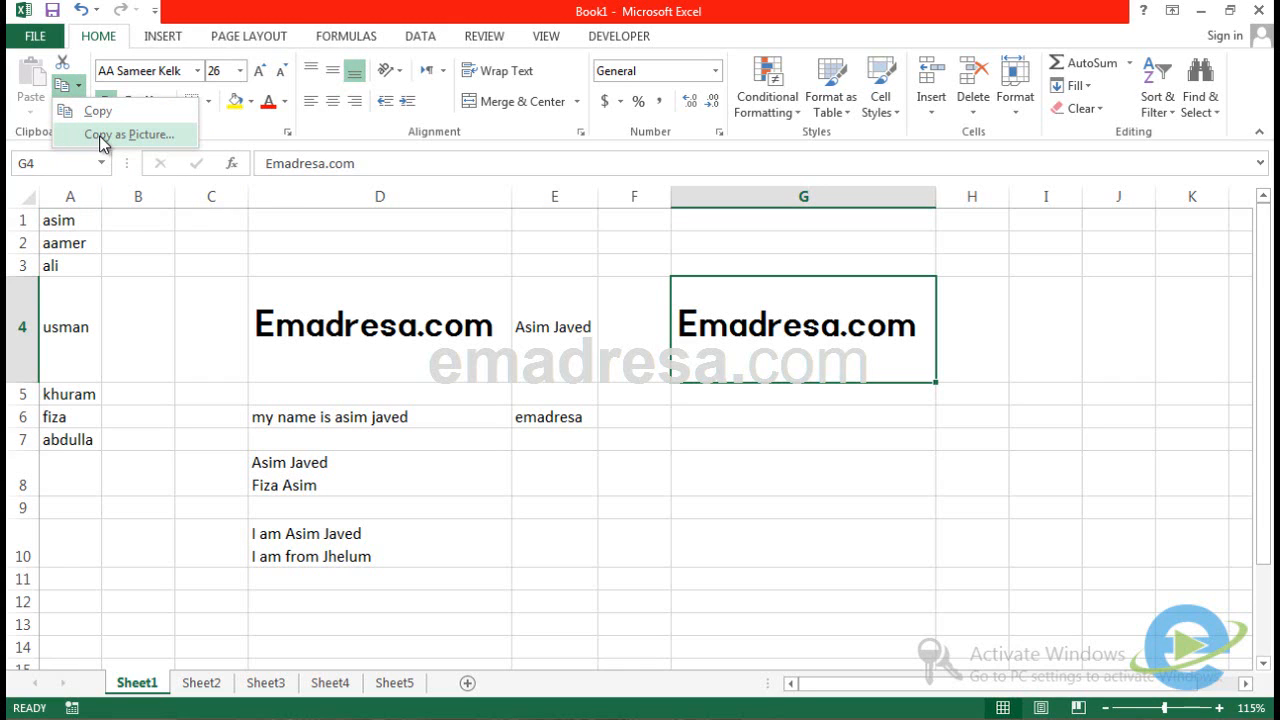
left_click(104, 143)
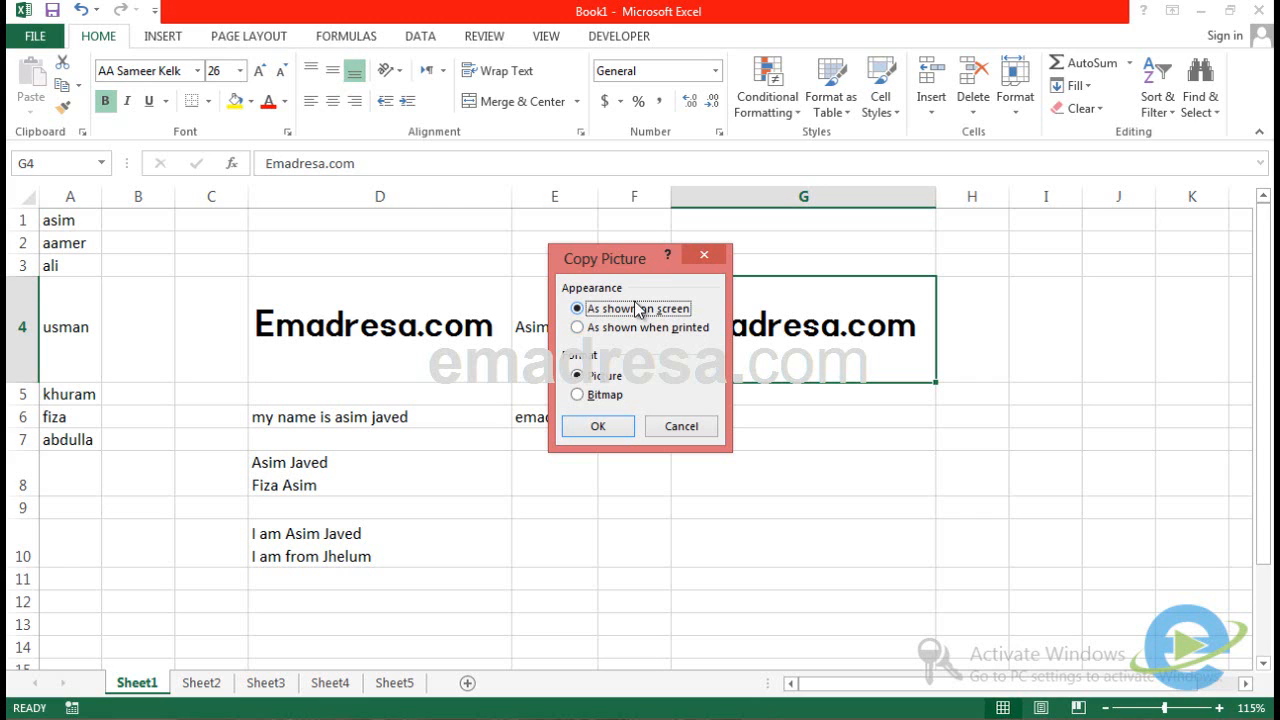
left_click_drag(598, 252, 460, 244)
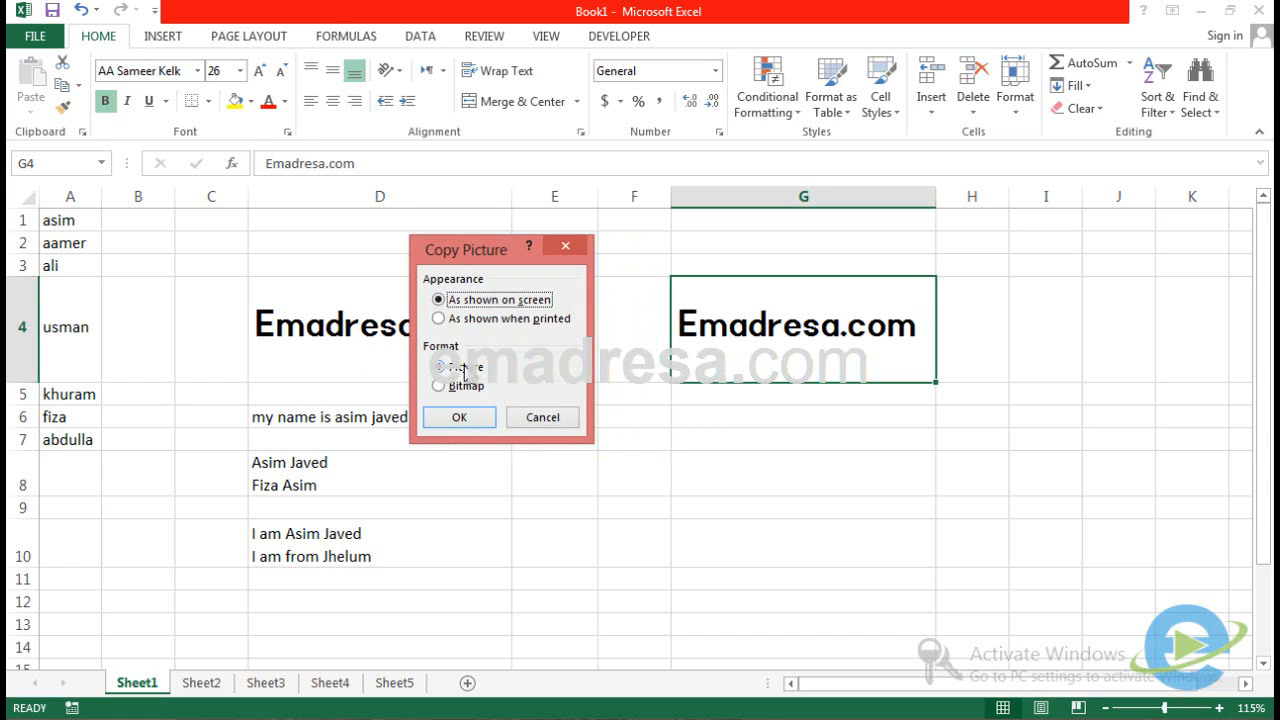
left_click(459, 417)
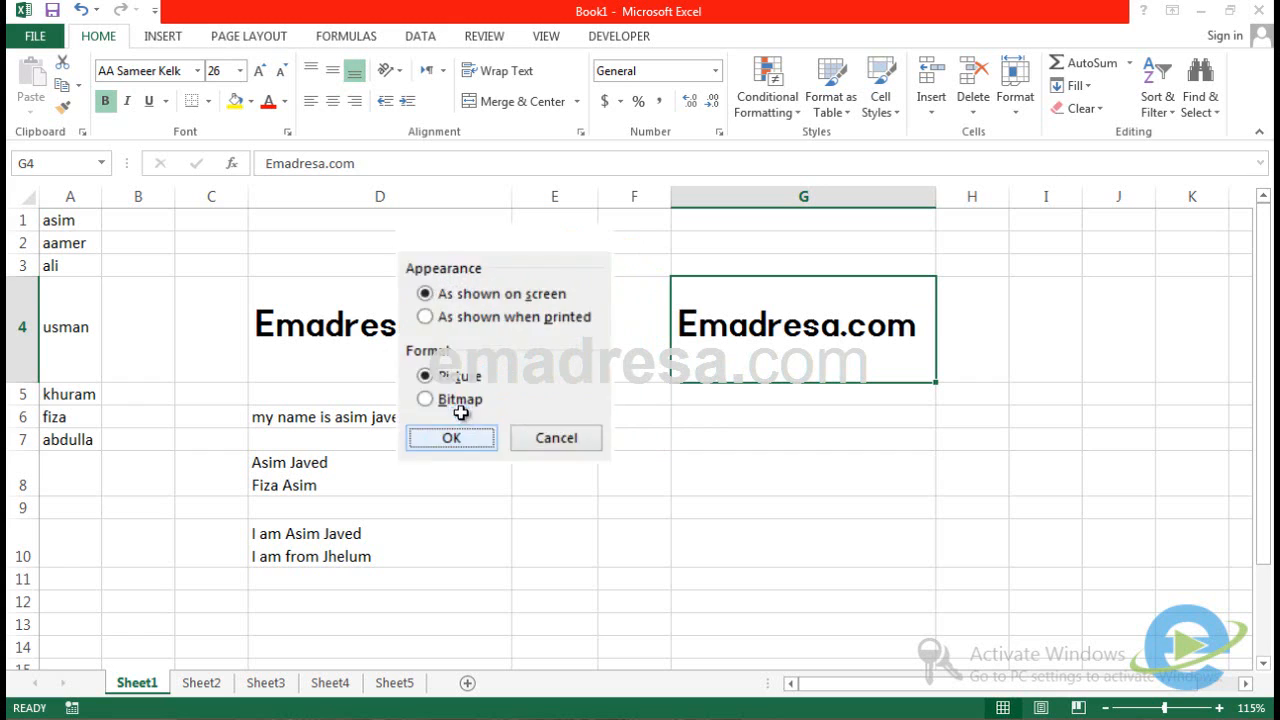
left_click(812, 420)
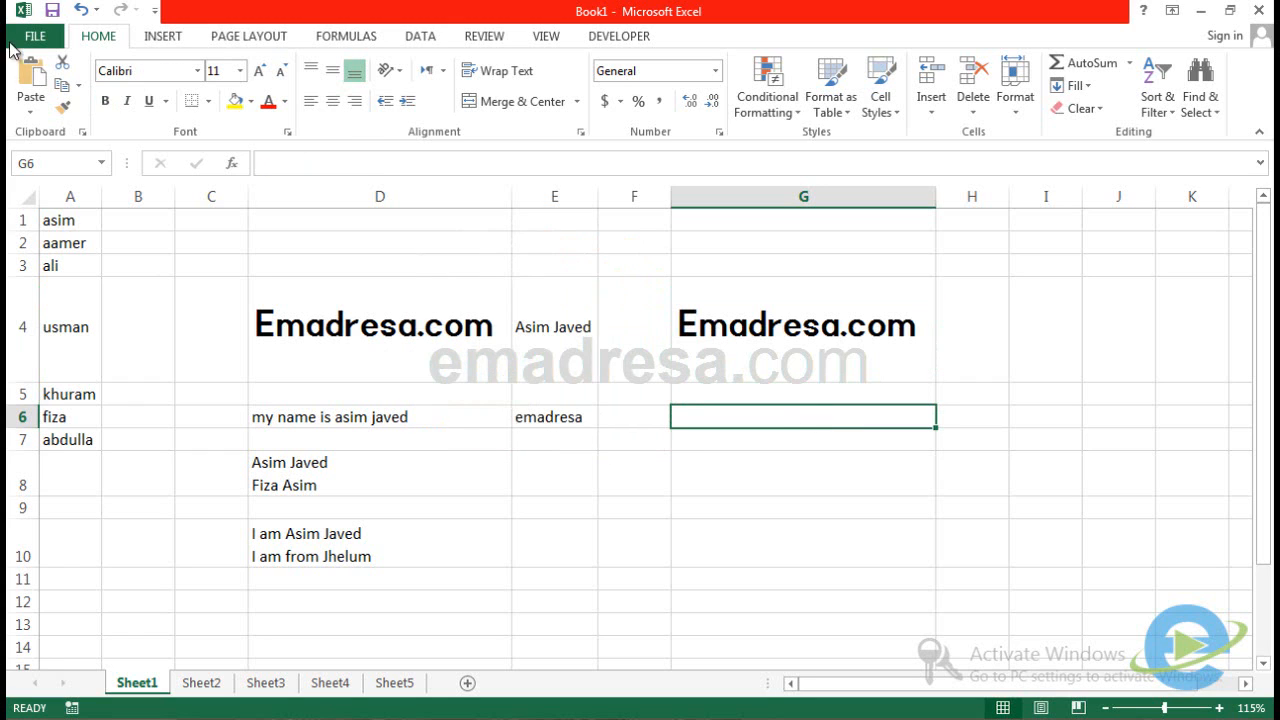
left_click(28, 85)
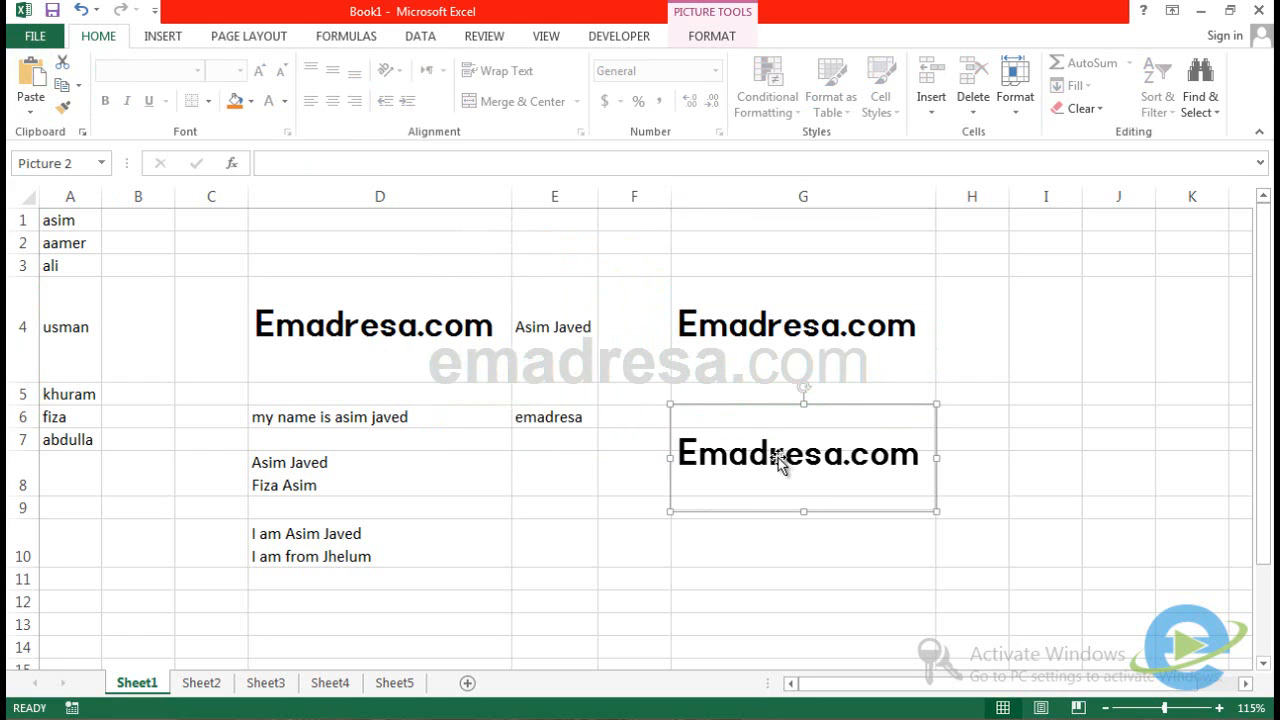
Move the pasted picture freely over the cells and align it again with cell G6.
left_click_drag(755, 455, 786, 417)
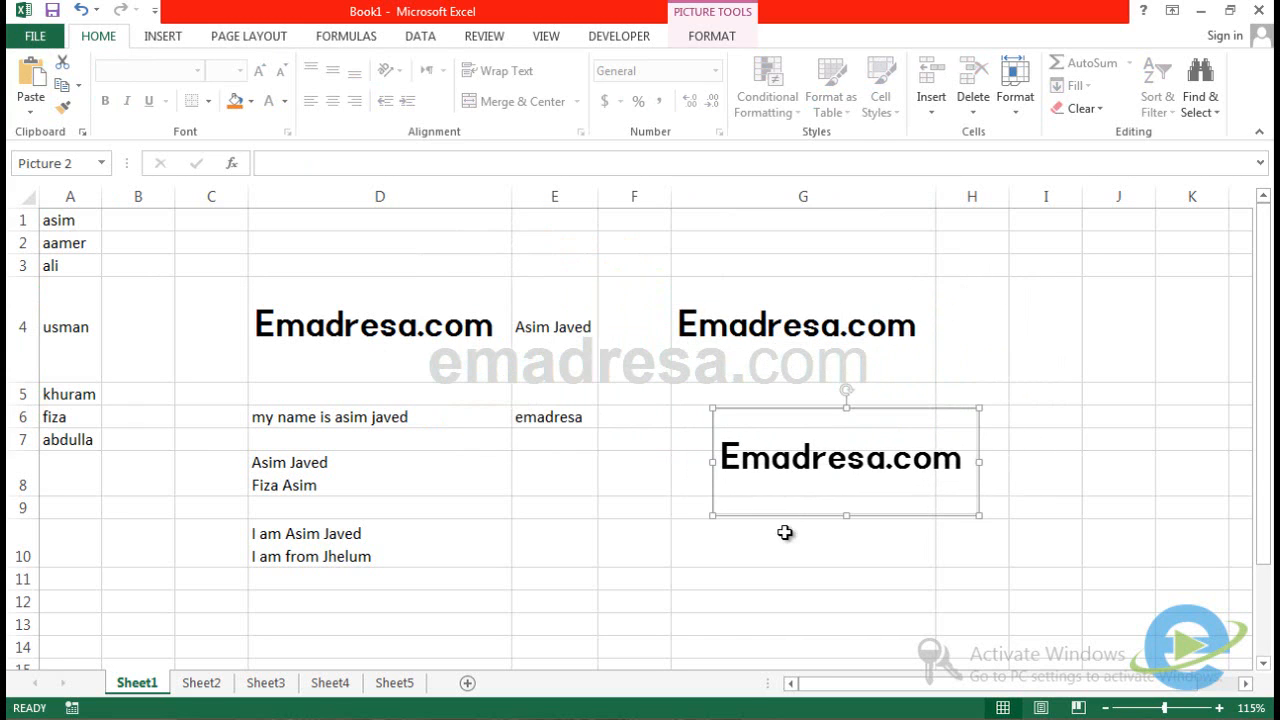
left_click_drag(784, 462, 742, 470)
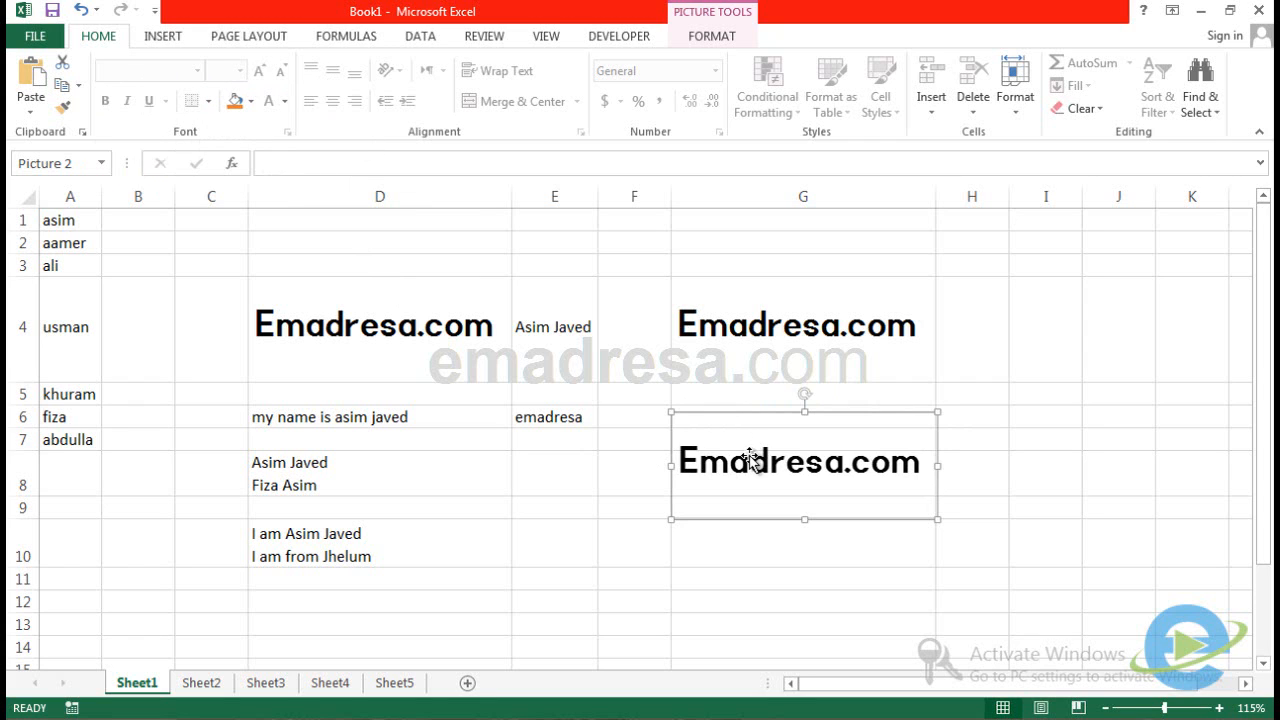
mouse_move(751, 457)
left_mouse_down()
mouse_move(777, 409)
mouse_move(768, 452)
mouse_move(748, 449)
left_mouse_up()
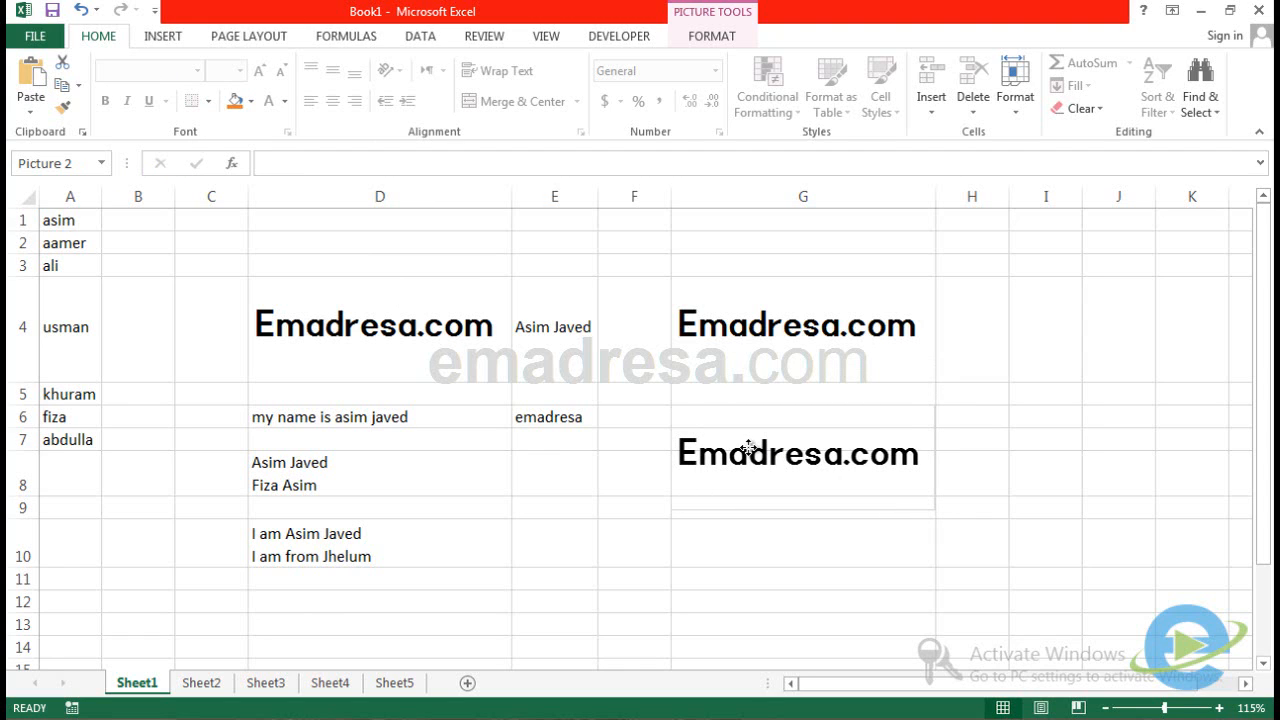
left_click_drag(748, 449, 748, 450)
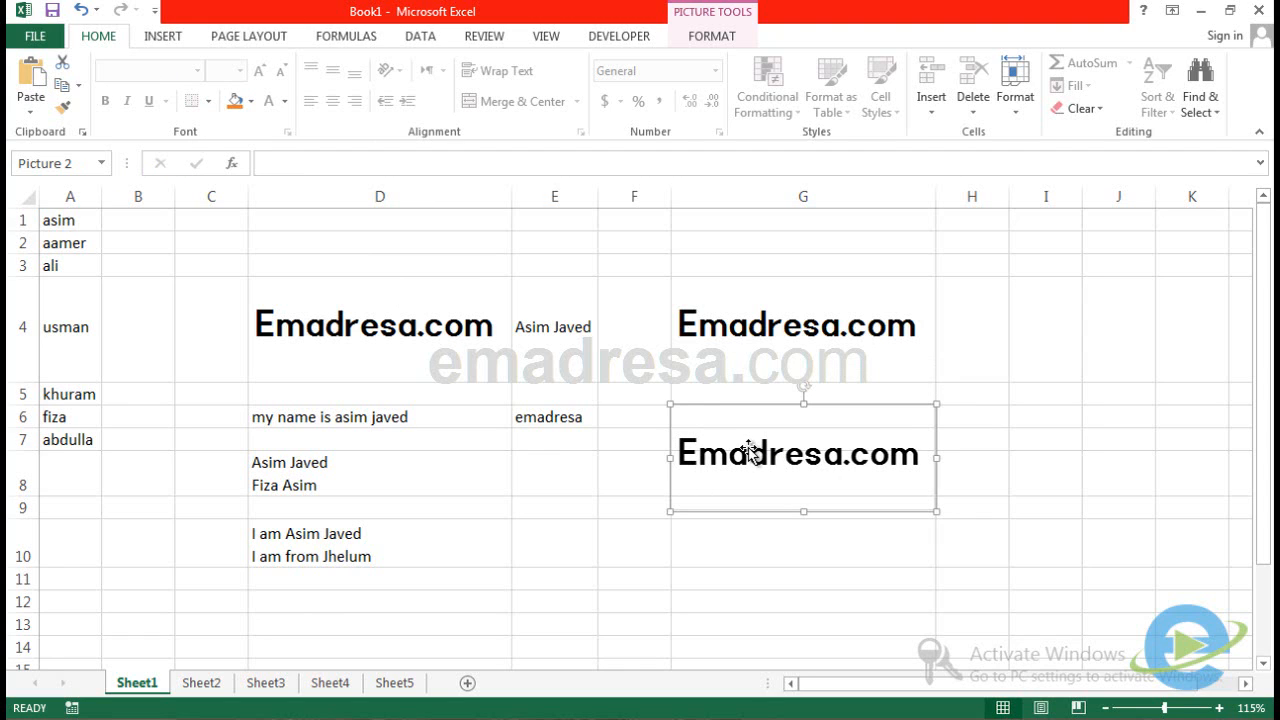
left_click(78, 86)
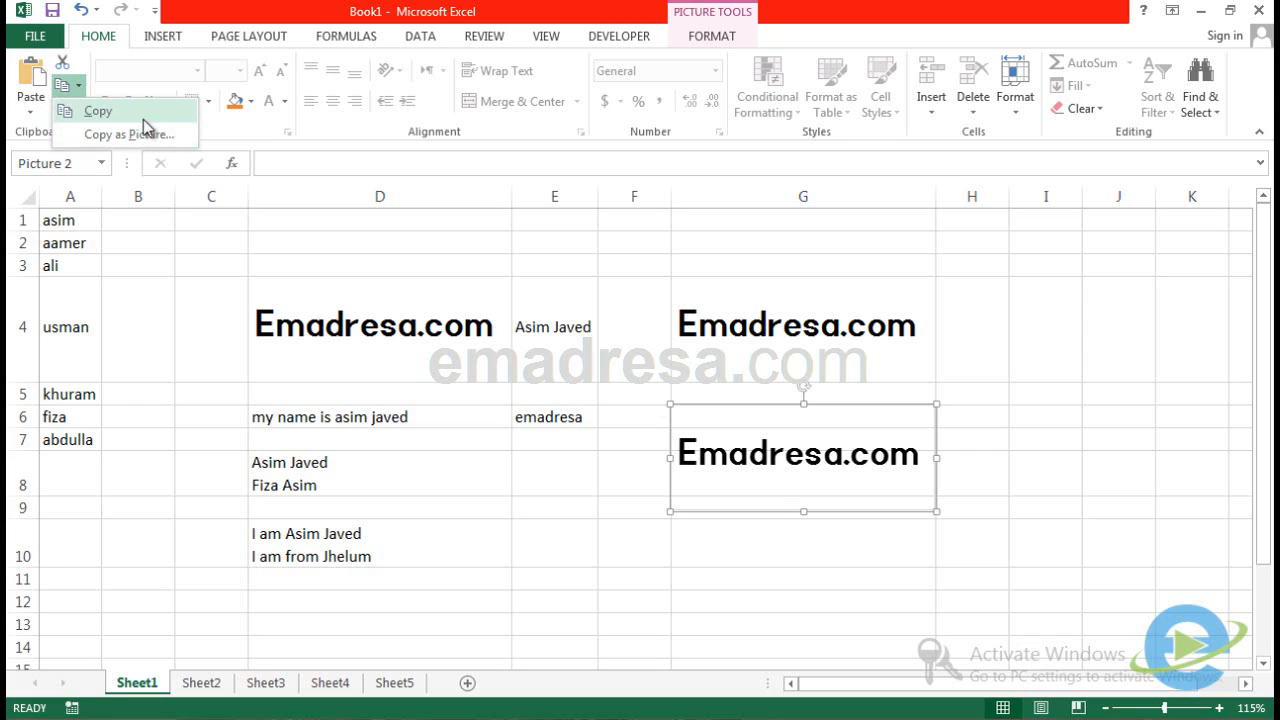
left_click(703, 326)
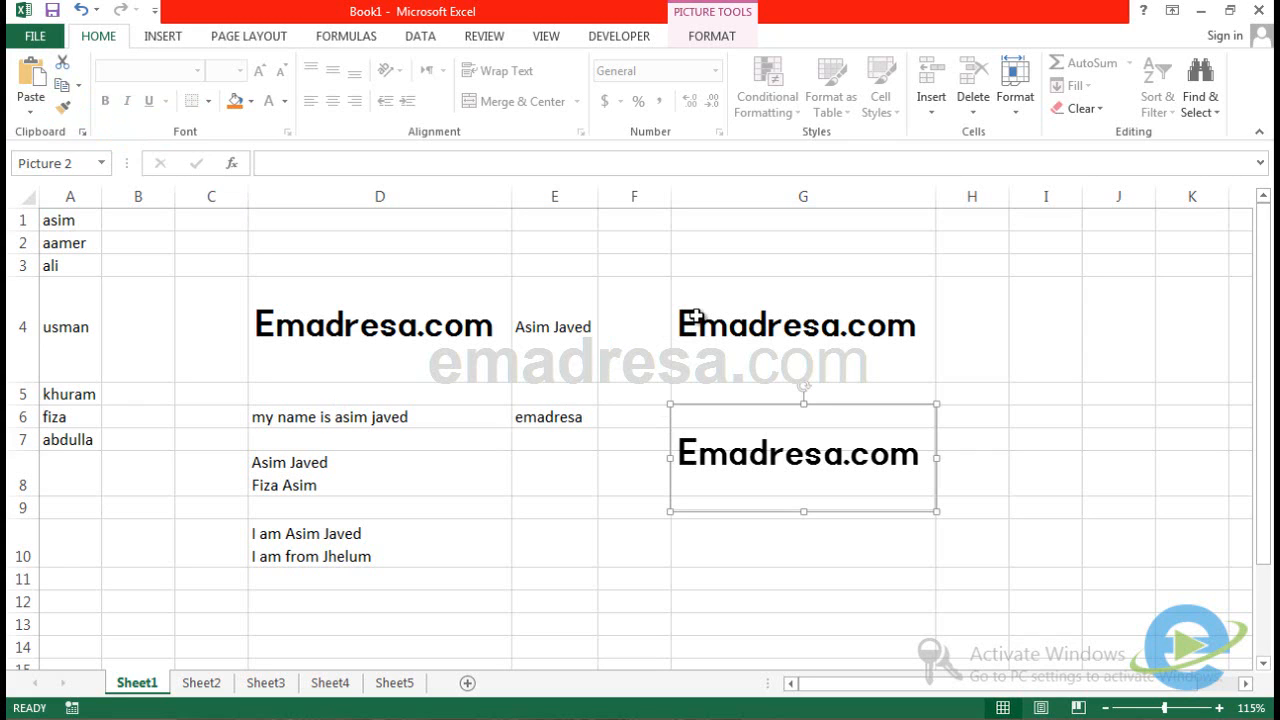
Change the text in cell G4 to emadresa.com with a lowercase first letter.
left_click(703, 326)
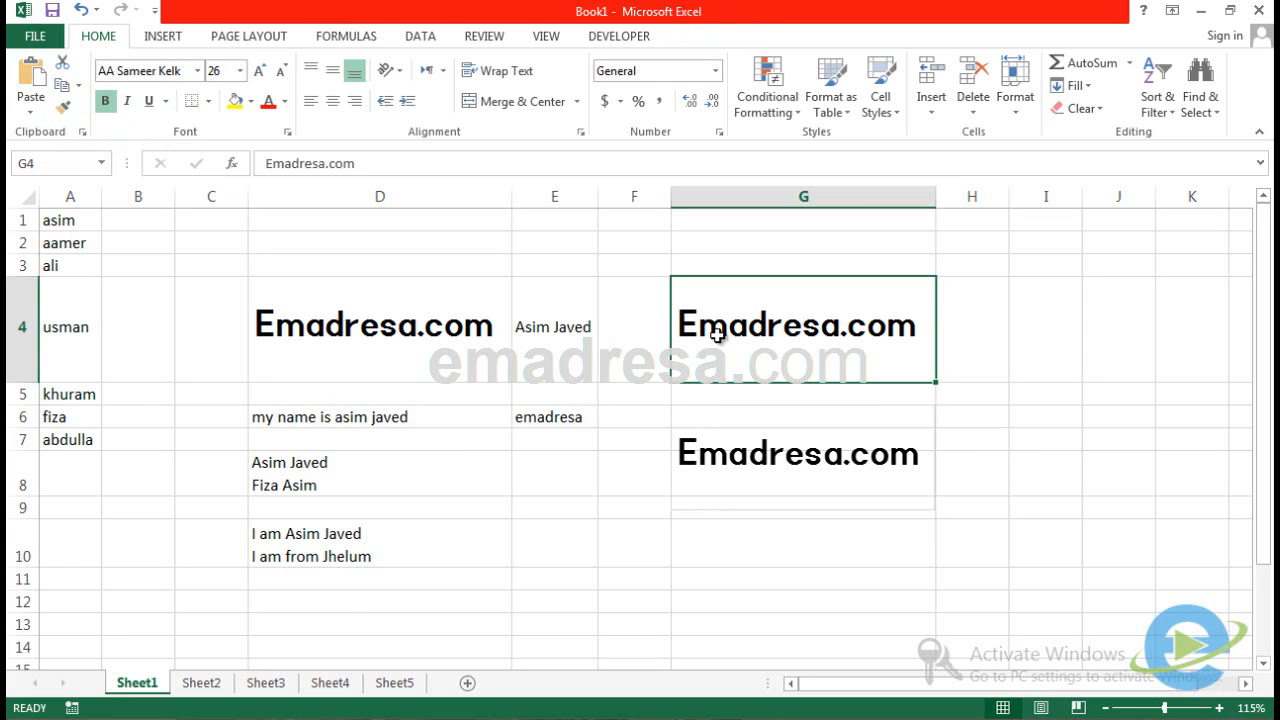
double_click(717, 335)
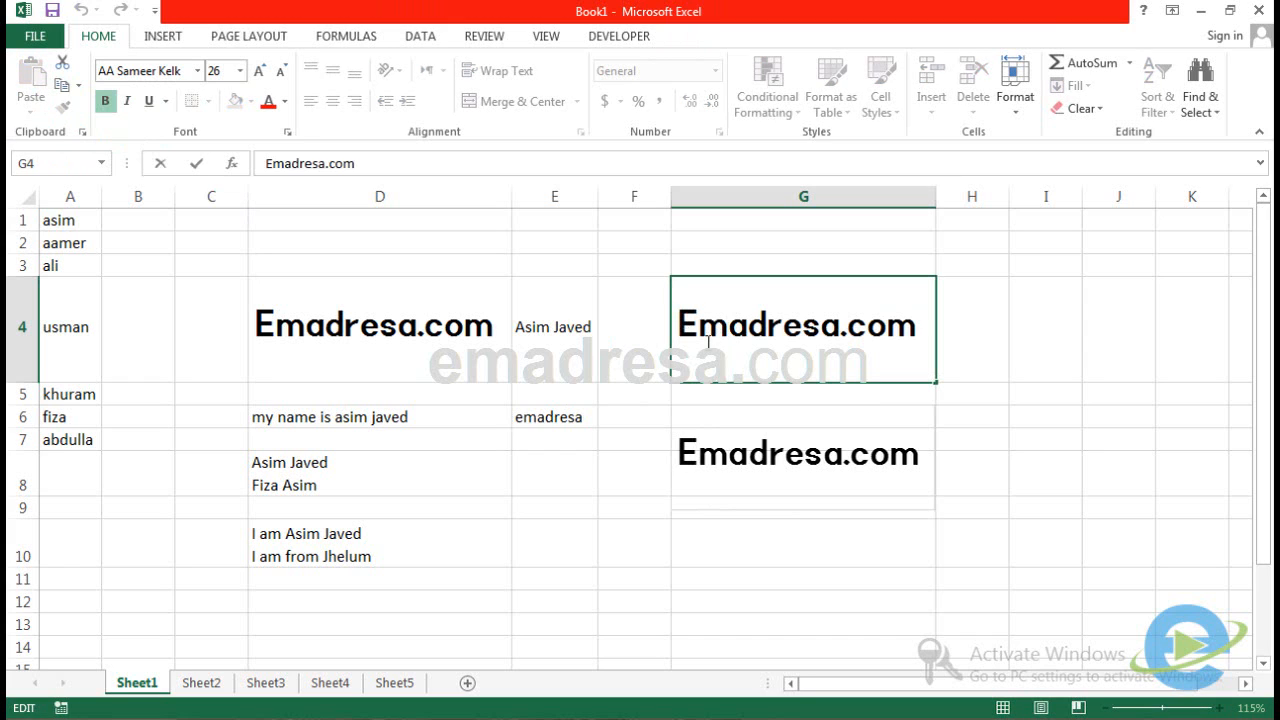
left_click_drag(699, 335, 679, 328)
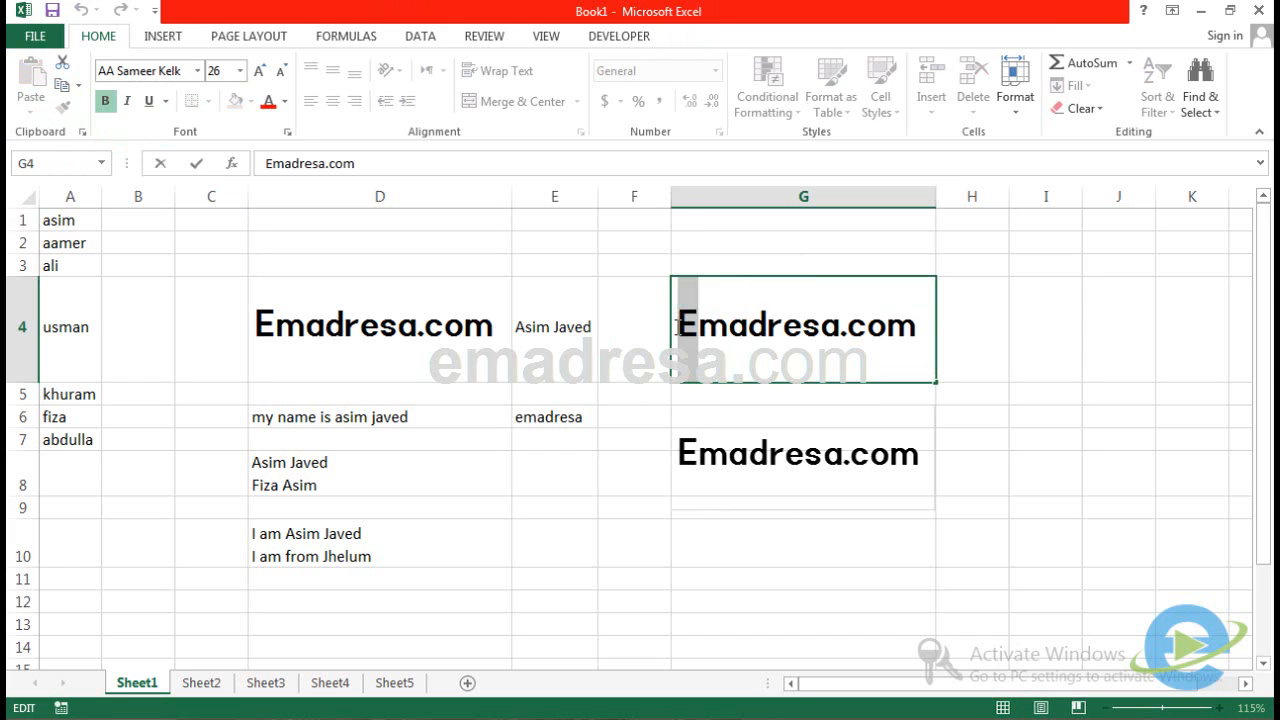
type("e")
left_click(680, 400)
left_click(708, 330)
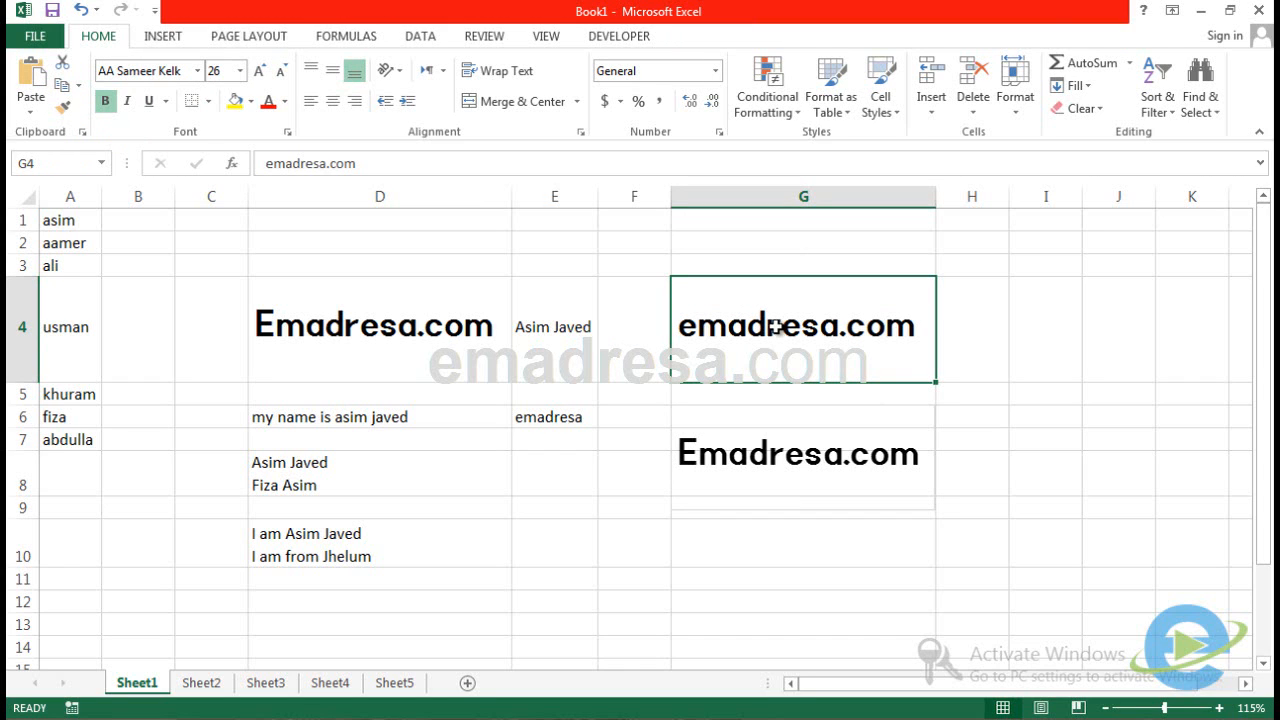
Shift the pasted picture below cell G4 slightly sideways and delete it.
left_click(763, 452)
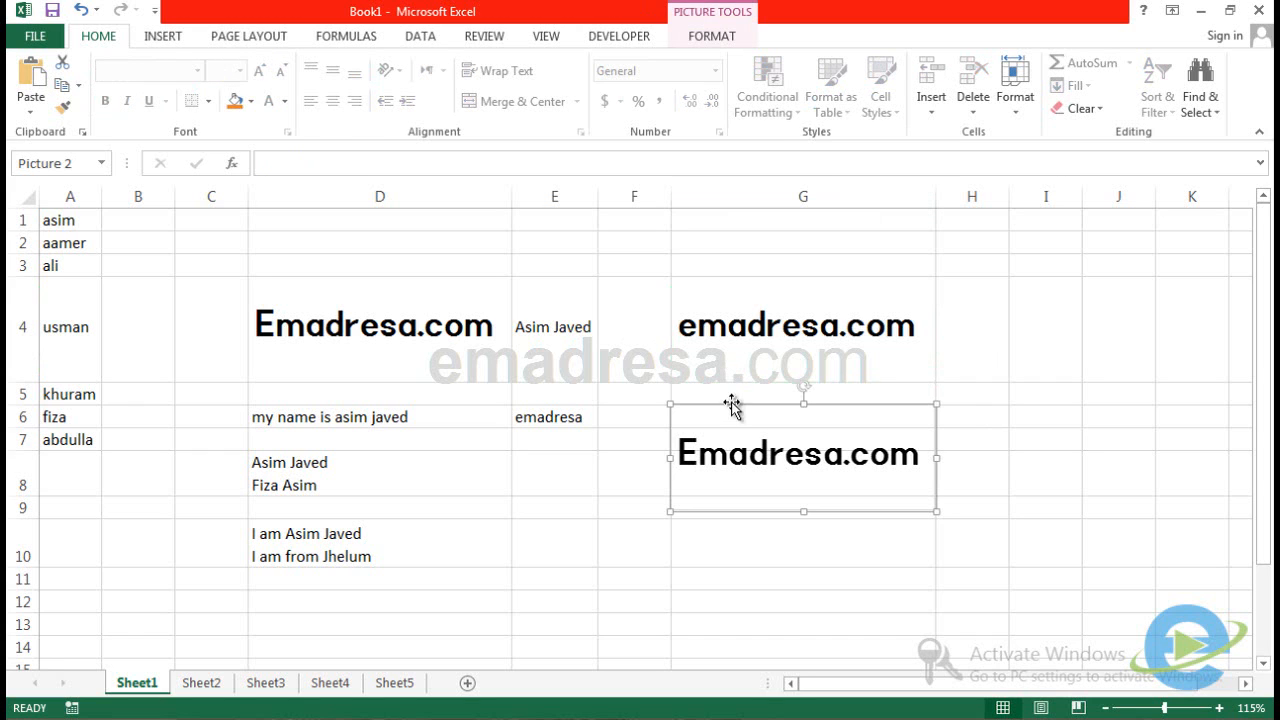
left_click_drag(746, 432, 775, 452)
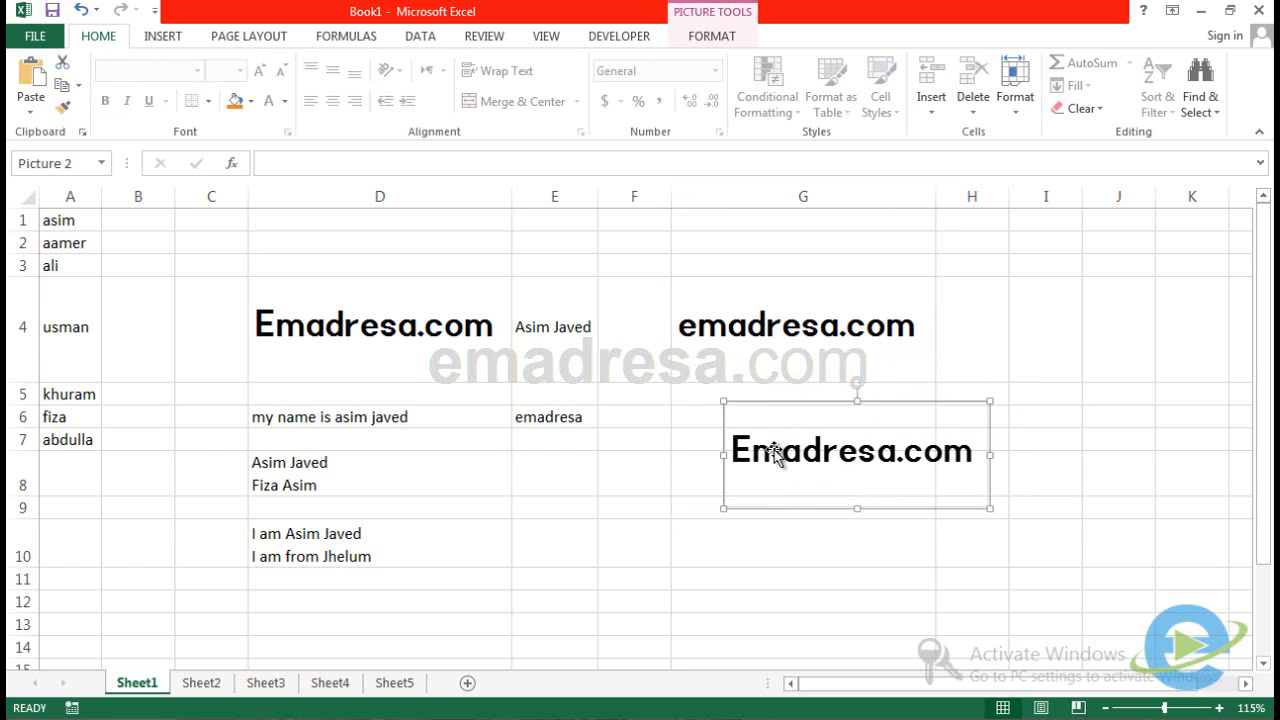
key("Delete")
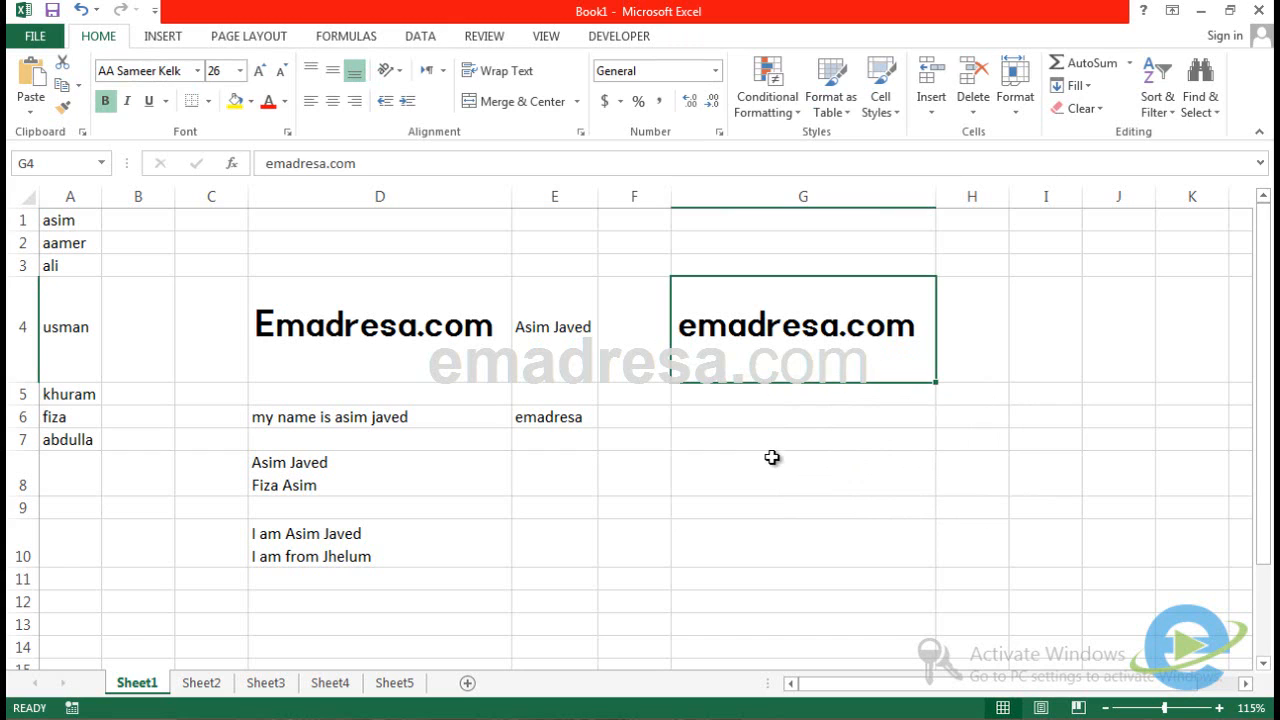
Copy the formatted text in cell D4 to cell G8 with the regular Paste option and clear the pasted text again.
left_click(774, 445)
left_click(77, 86)
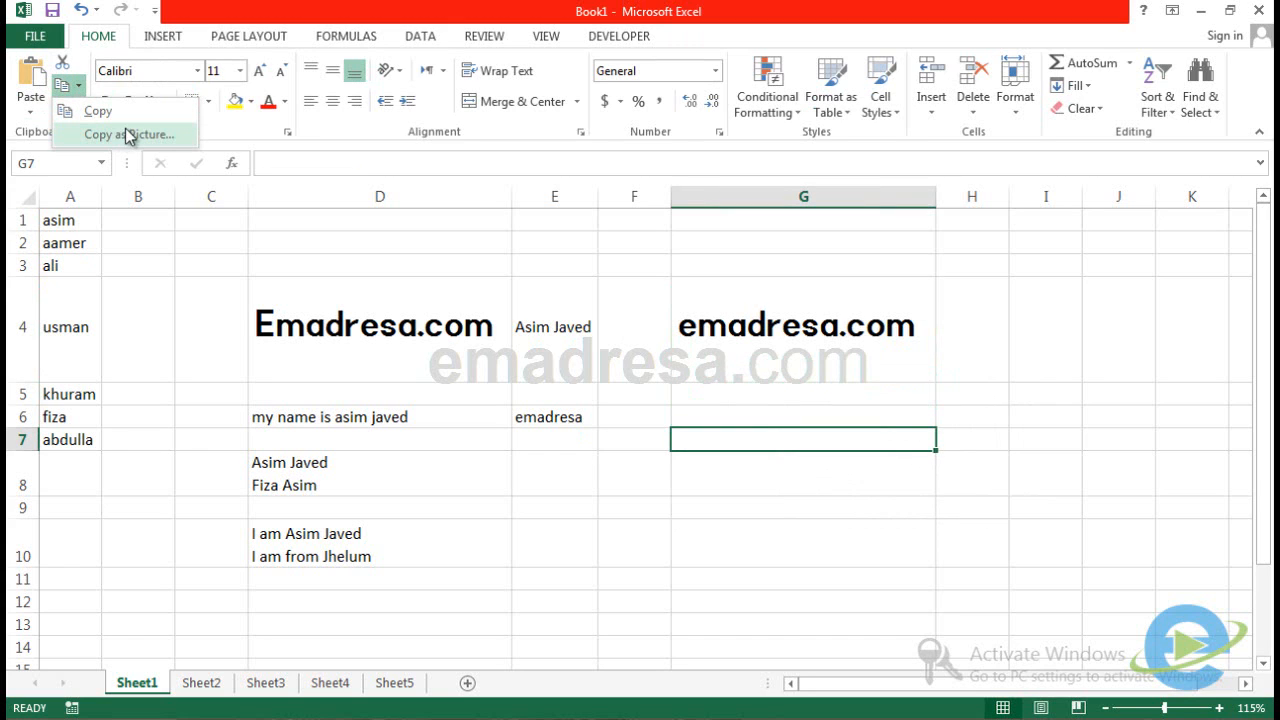
left_click(260, 312)
left_click(264, 320)
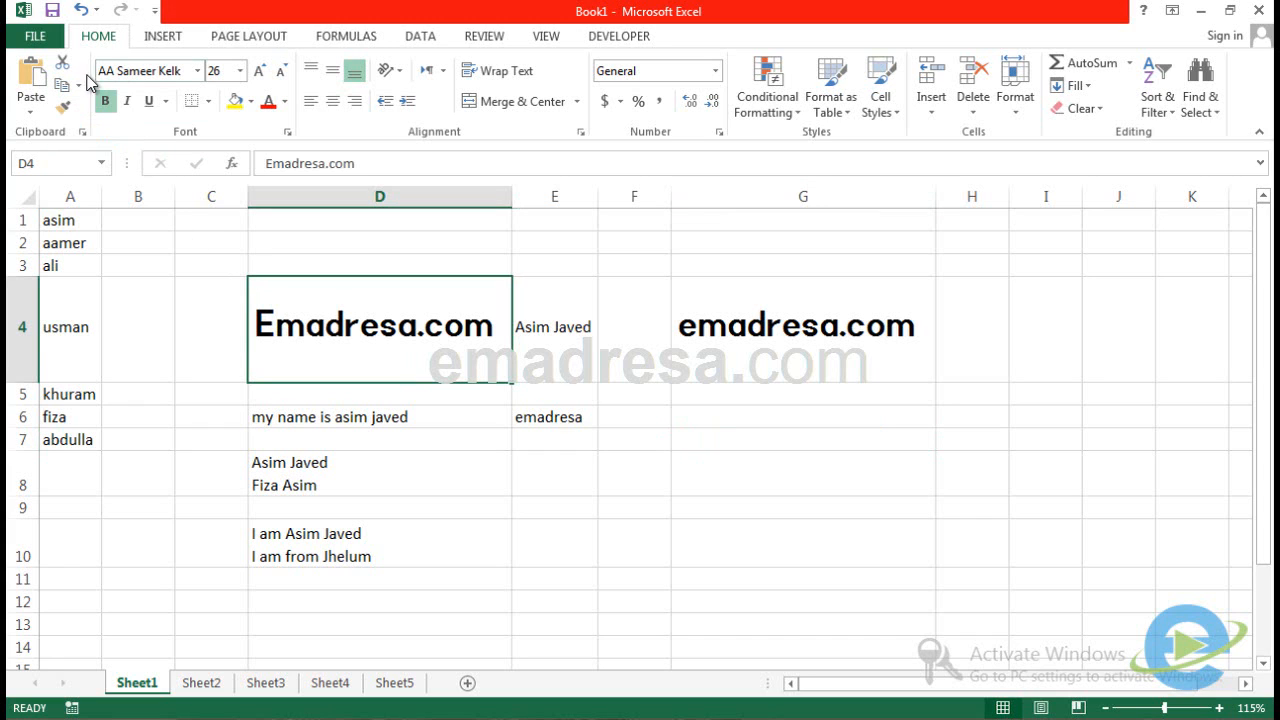
left_click(63, 94)
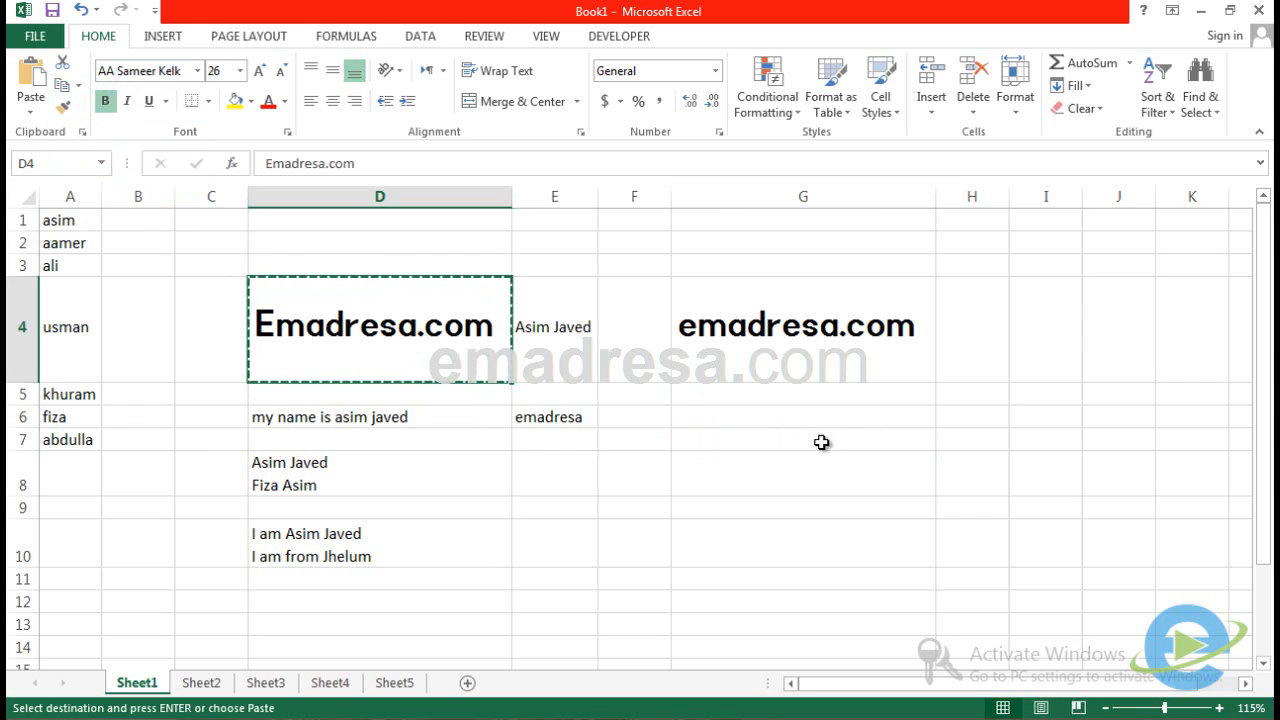
left_click(760, 467)
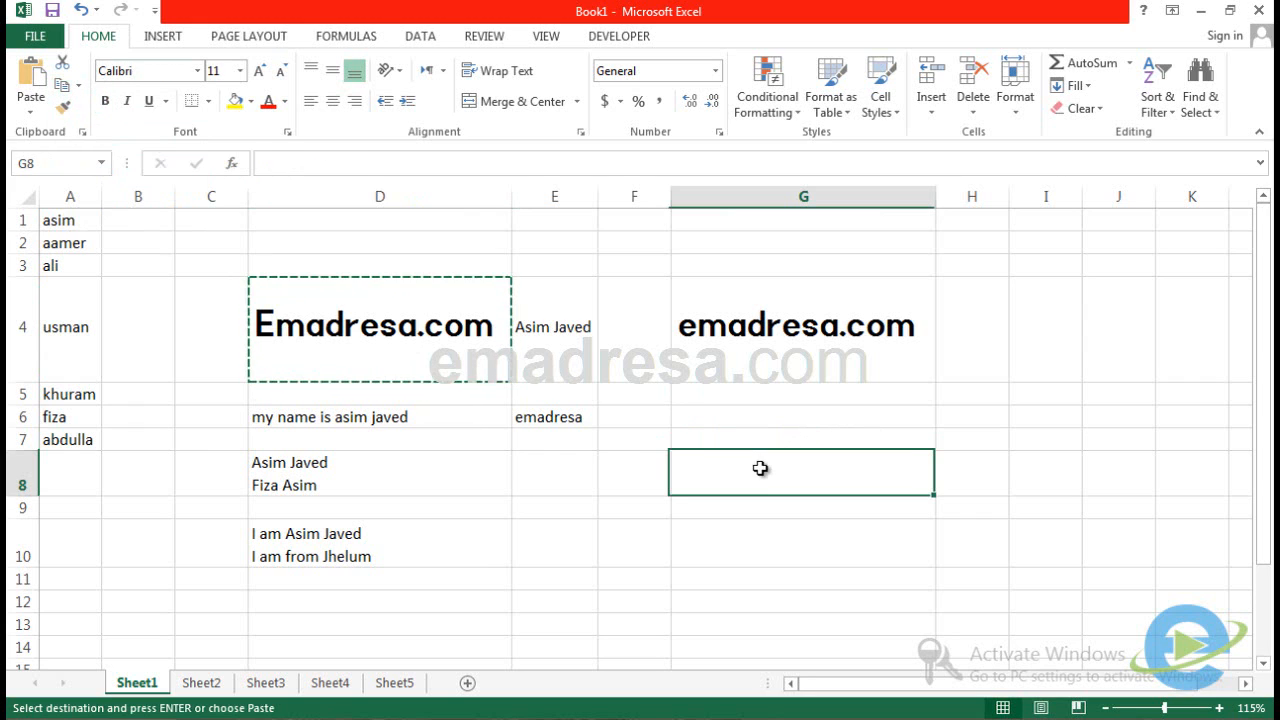
left_click(30, 110)
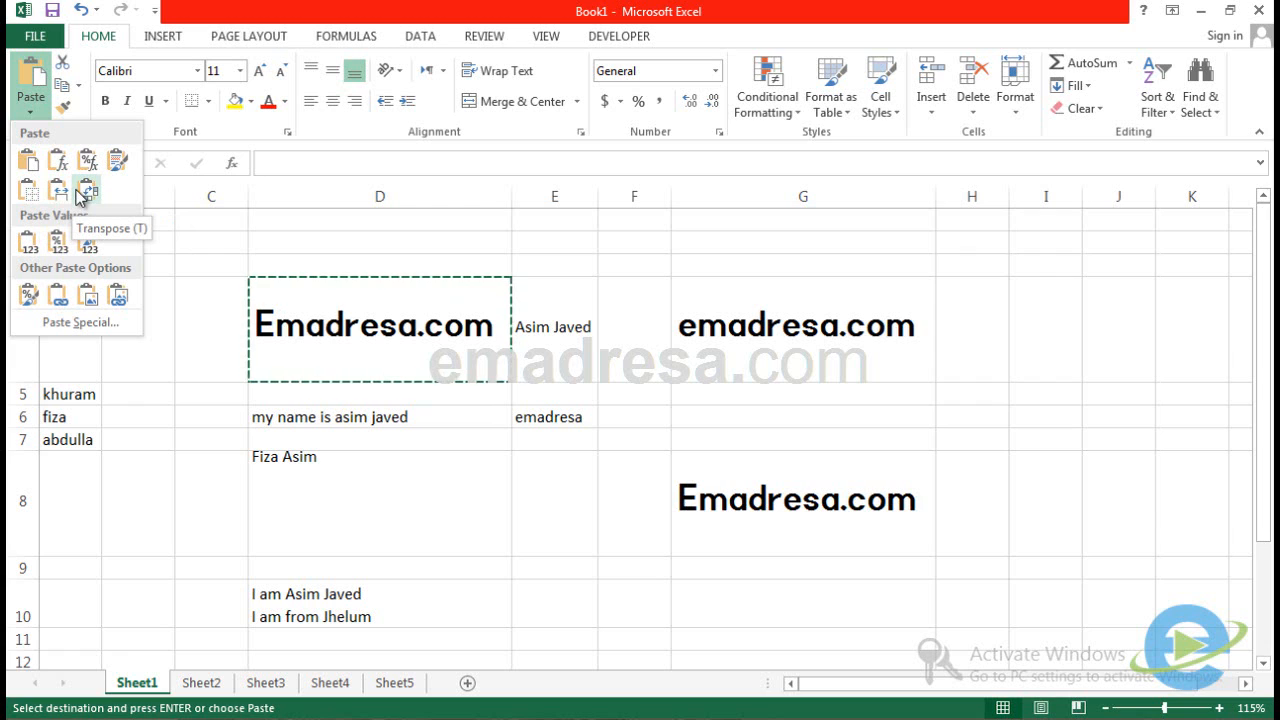
left_click(25, 165)
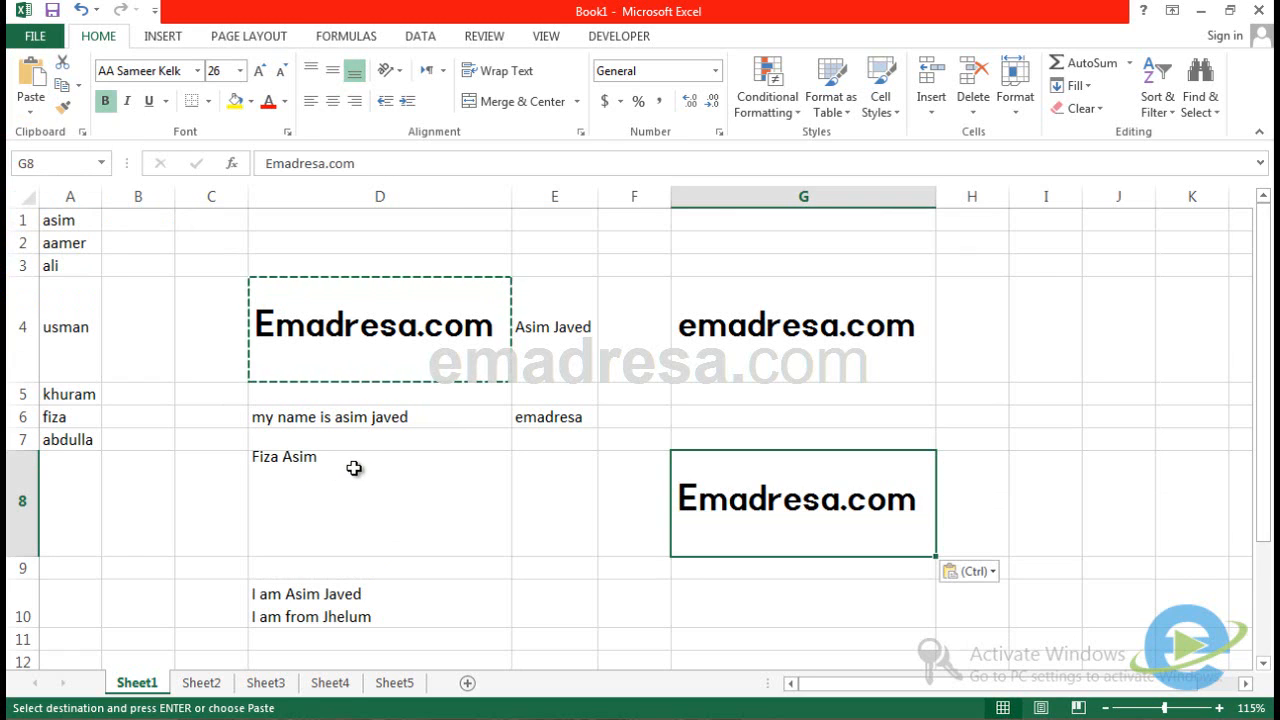
key("Escape")
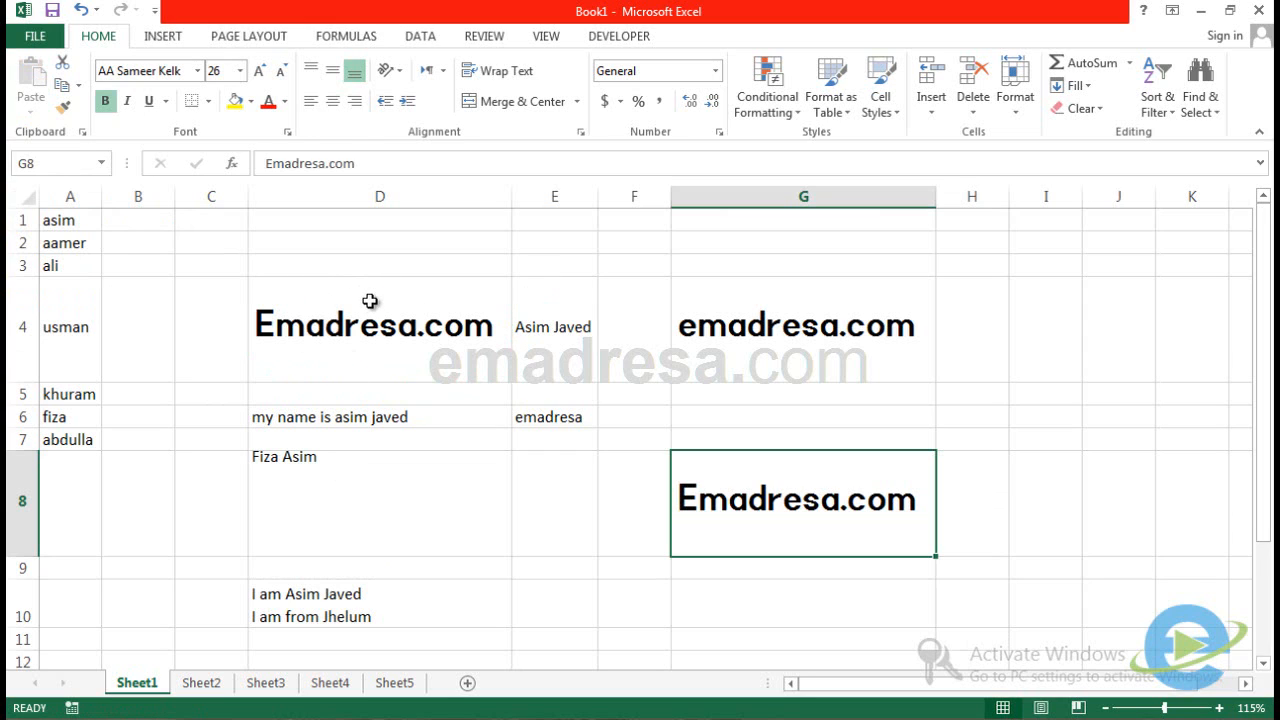
key("Delete")
left_click(686, 323)
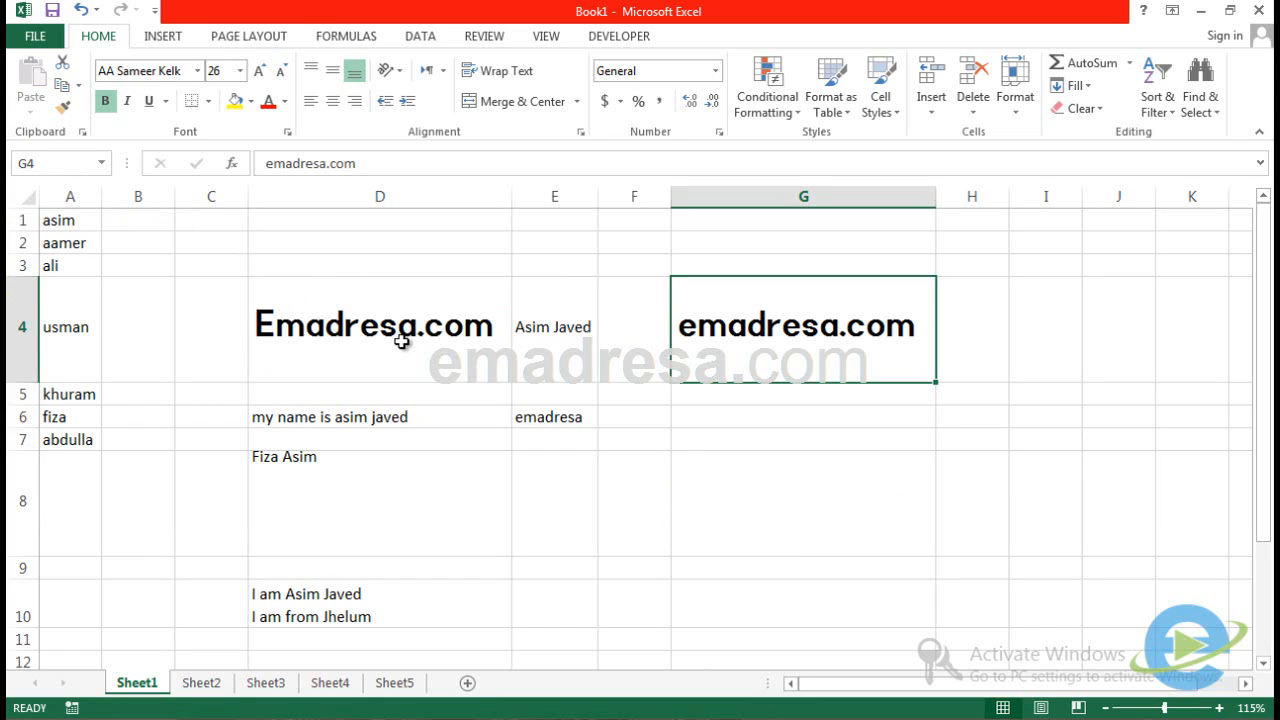
Copy cell D4, paste it into cell G8 and end copy mode.
left_click(447, 352)
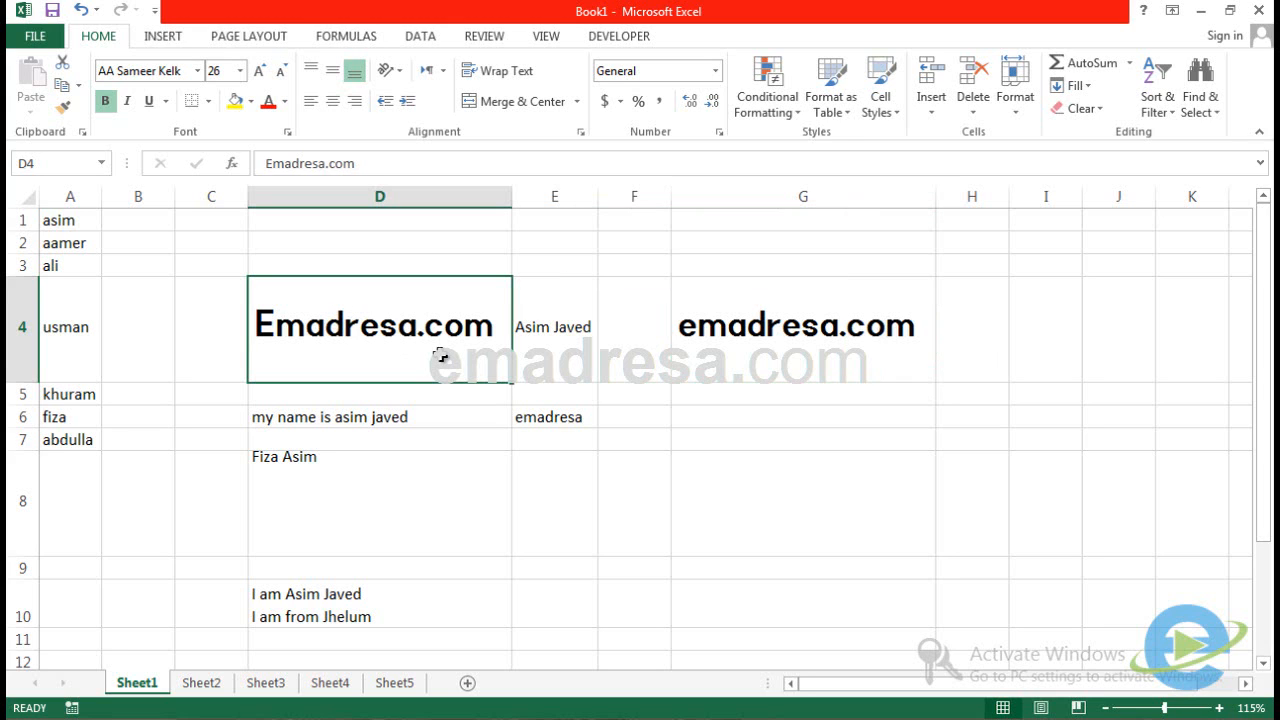
key("ctrl+c")
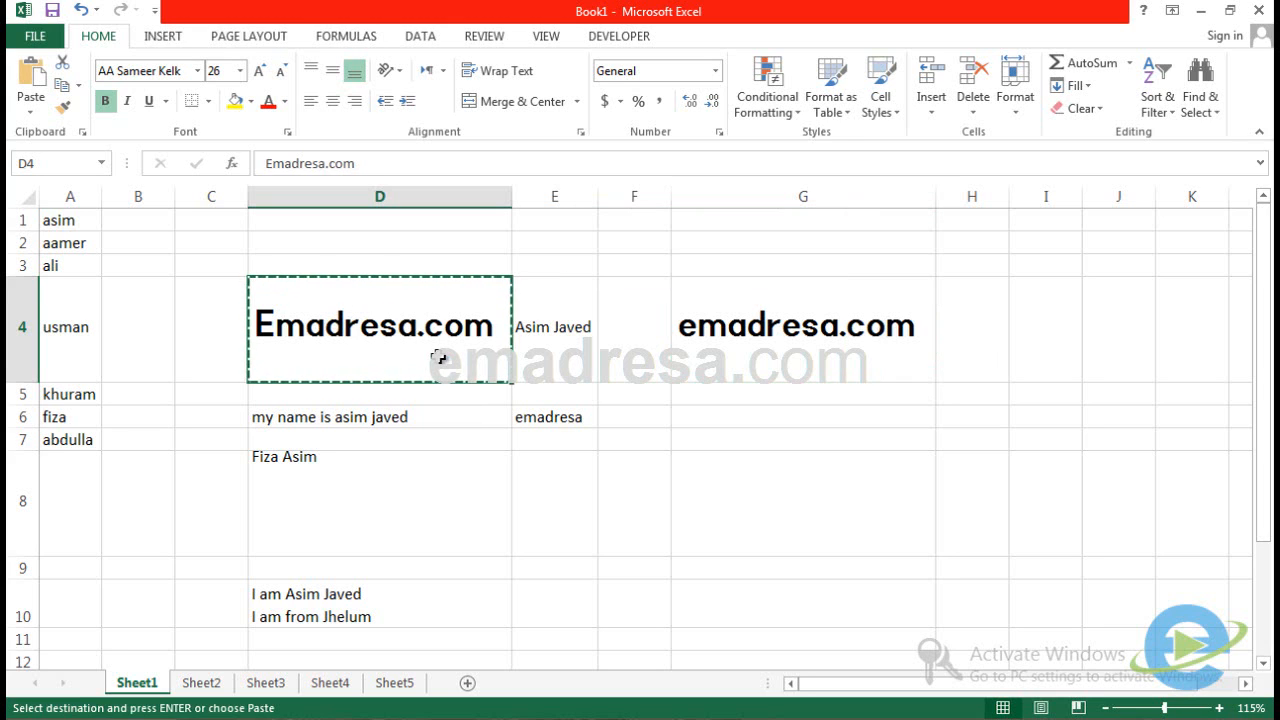
left_click(707, 479)
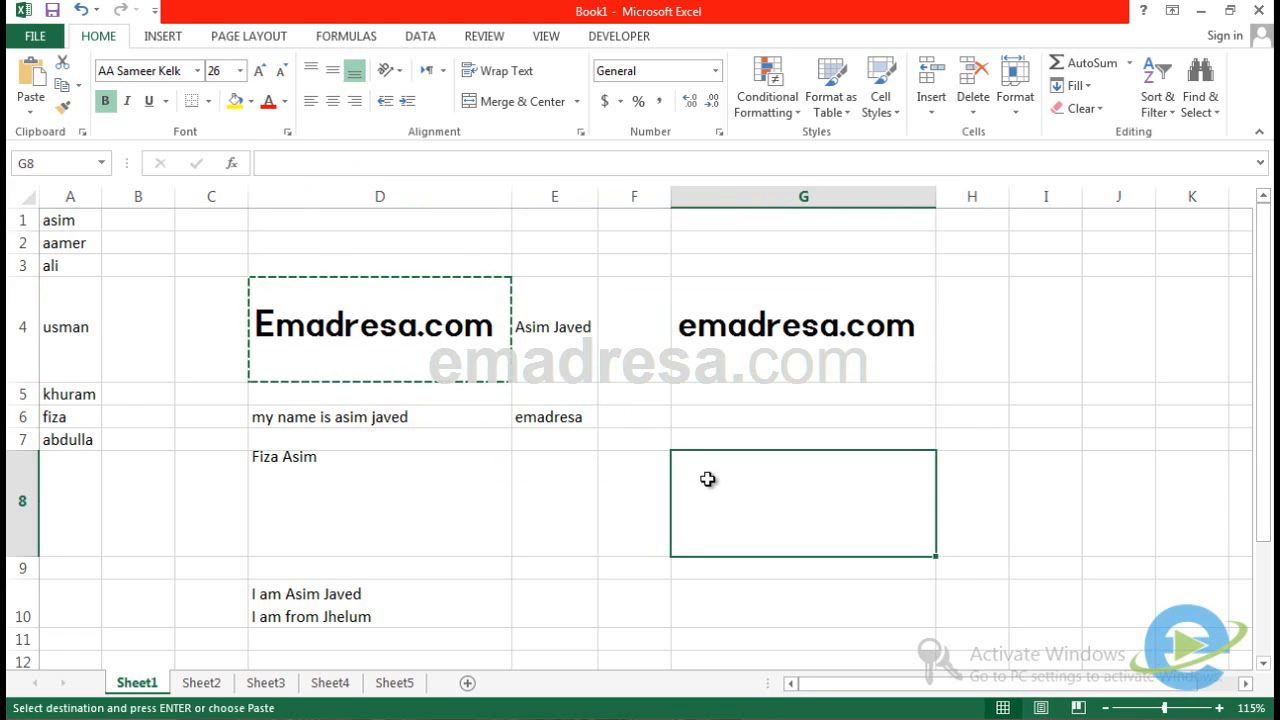
key("ctrl+v")
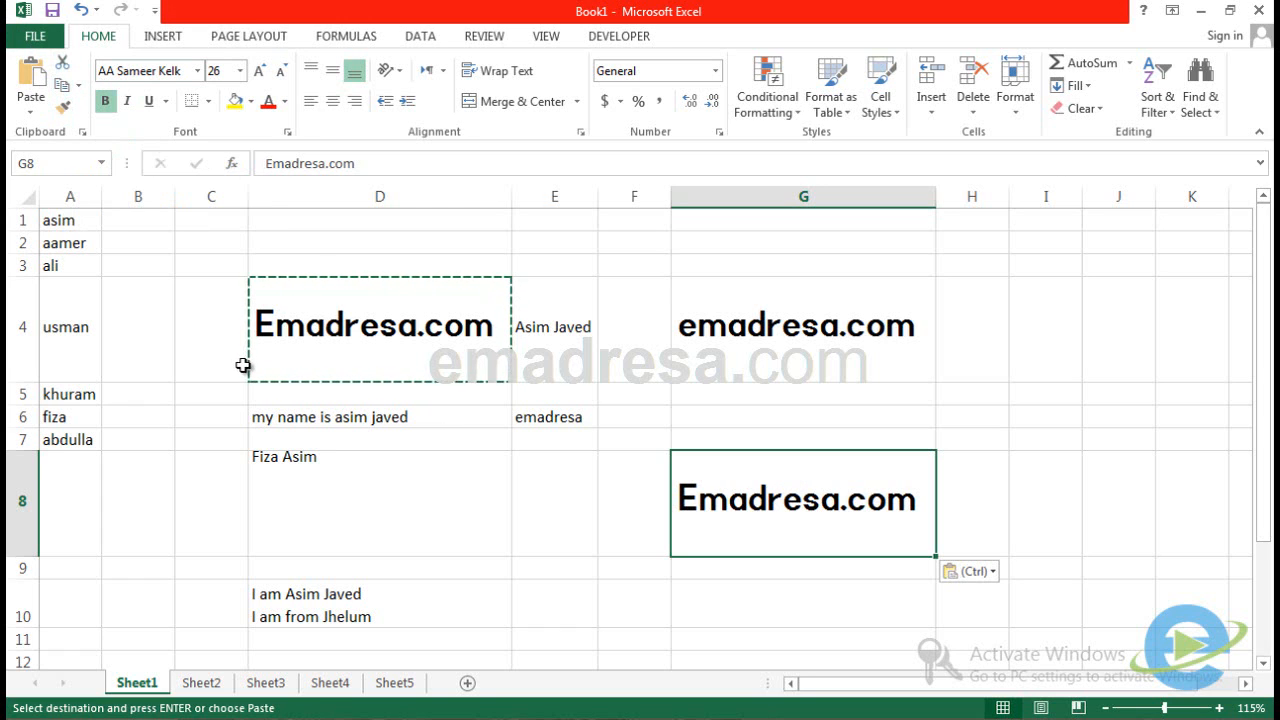
key("Escape")
key("Escape")
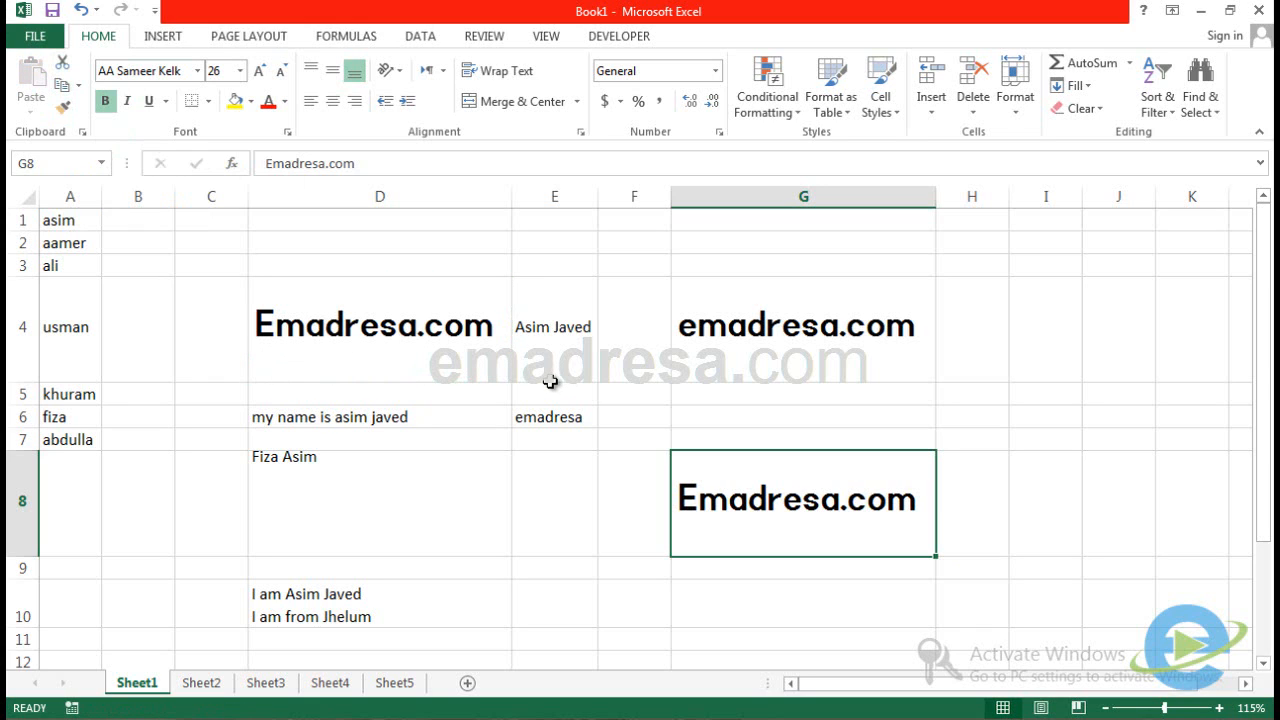
Copy cell G8 into cell G10 and auto-fit the height of row 10 to the pasted text.
scroll(678, 418, "down", 1)
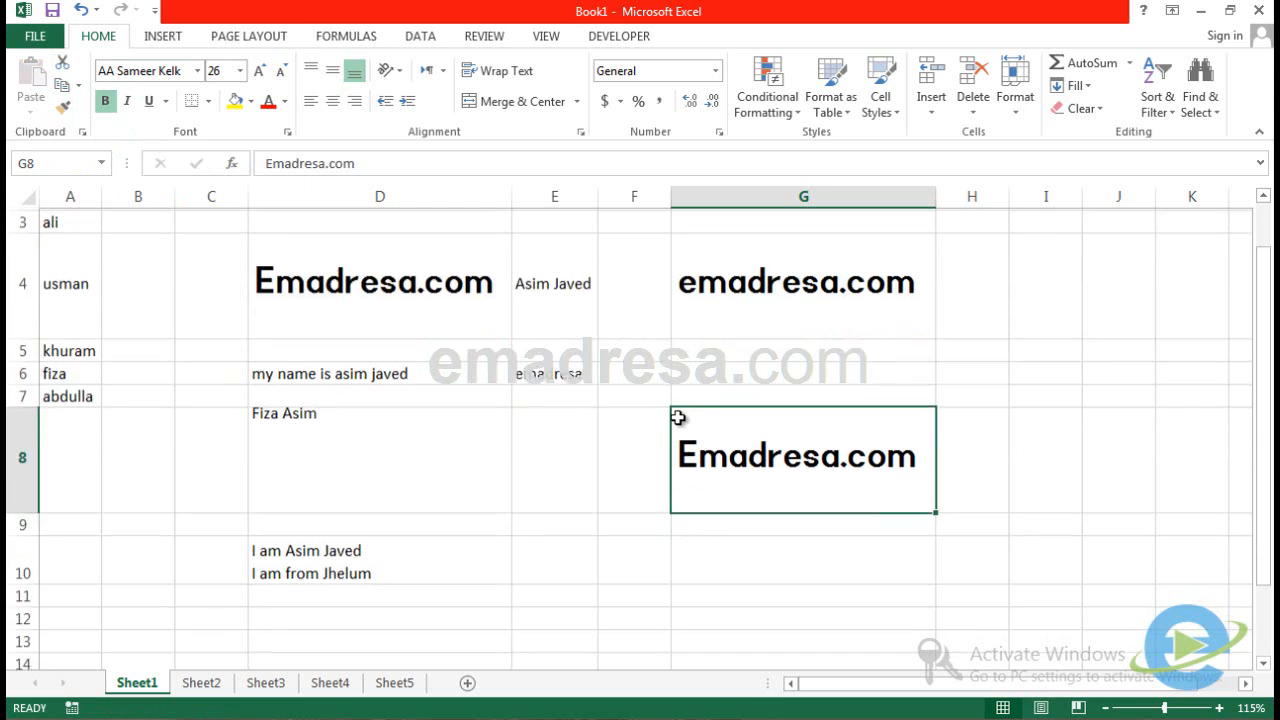
scroll(670, 410, "down", 1)
scroll(700, 380, "up", 1)
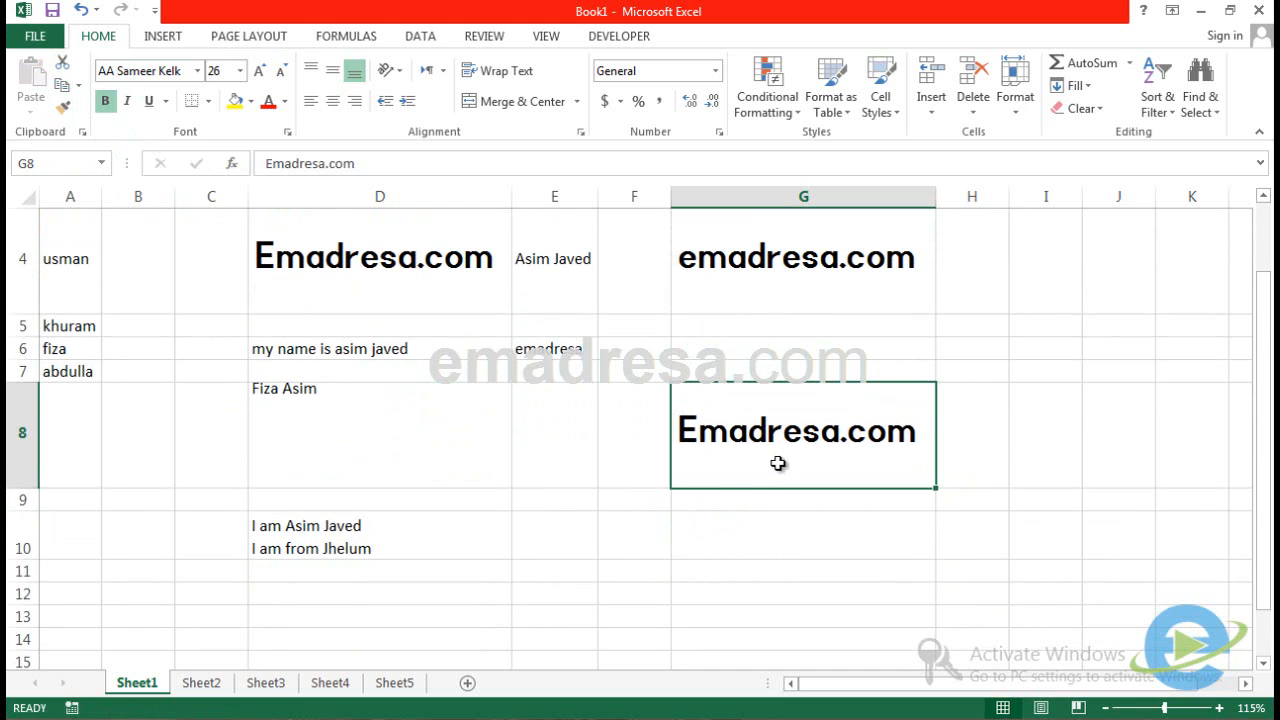
left_click(667, 497)
left_click(721, 481)
key("ctrl+c")
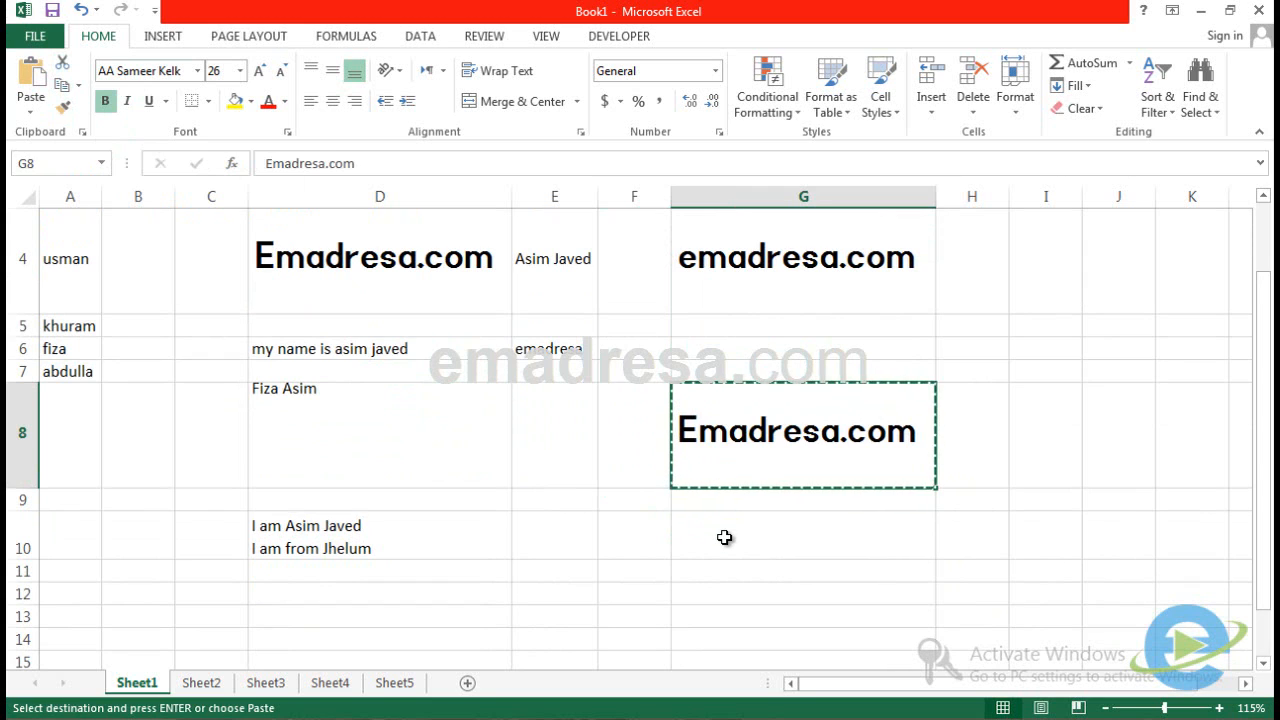
left_click(724, 535)
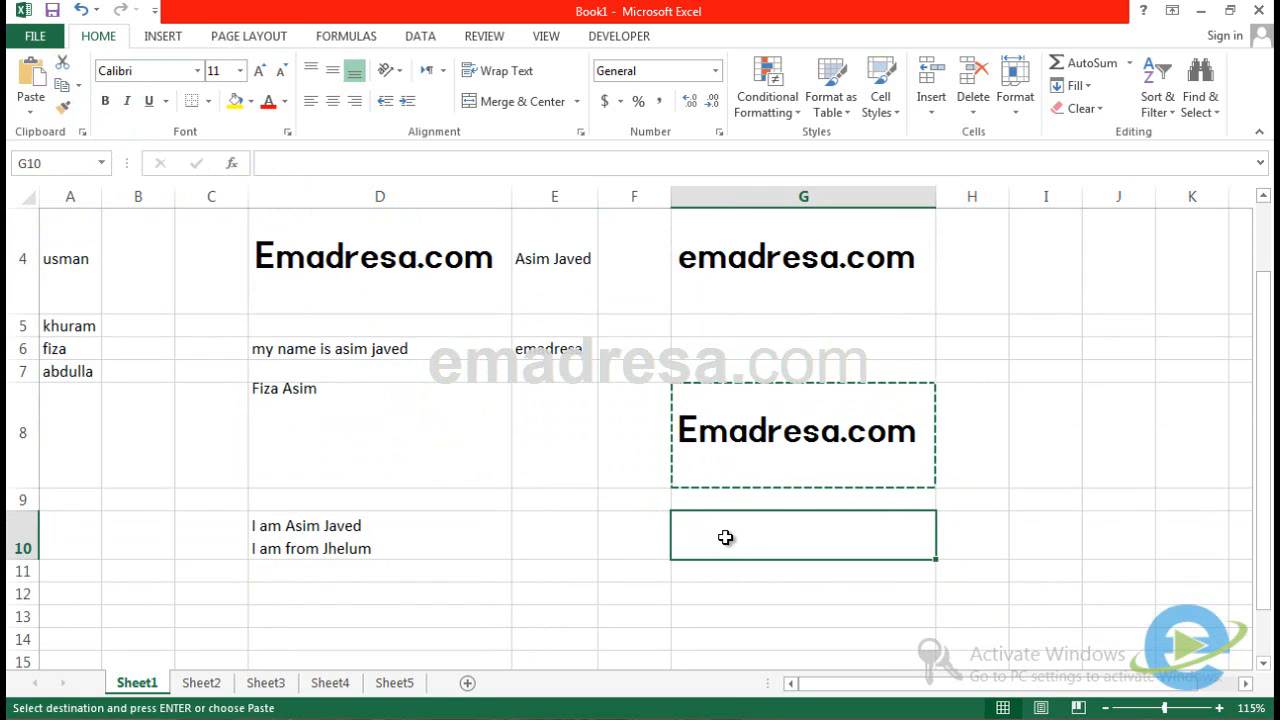
key("ctrl+v")
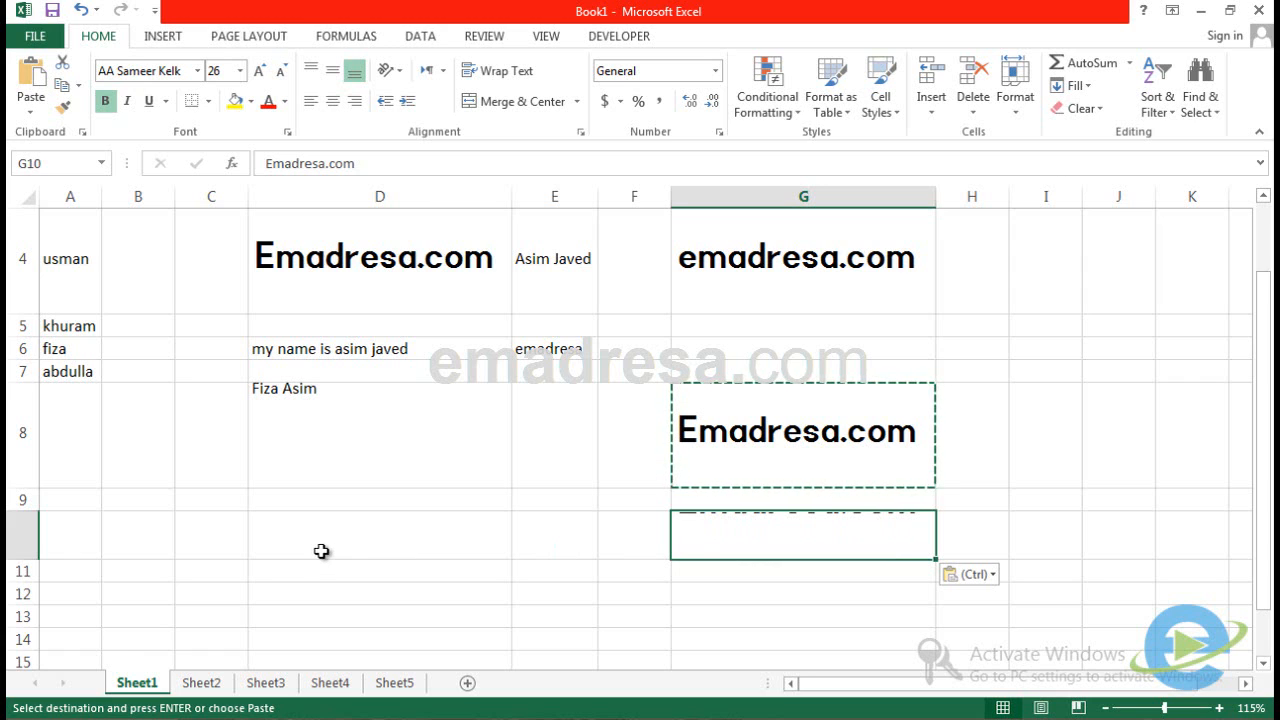
key("Escape")
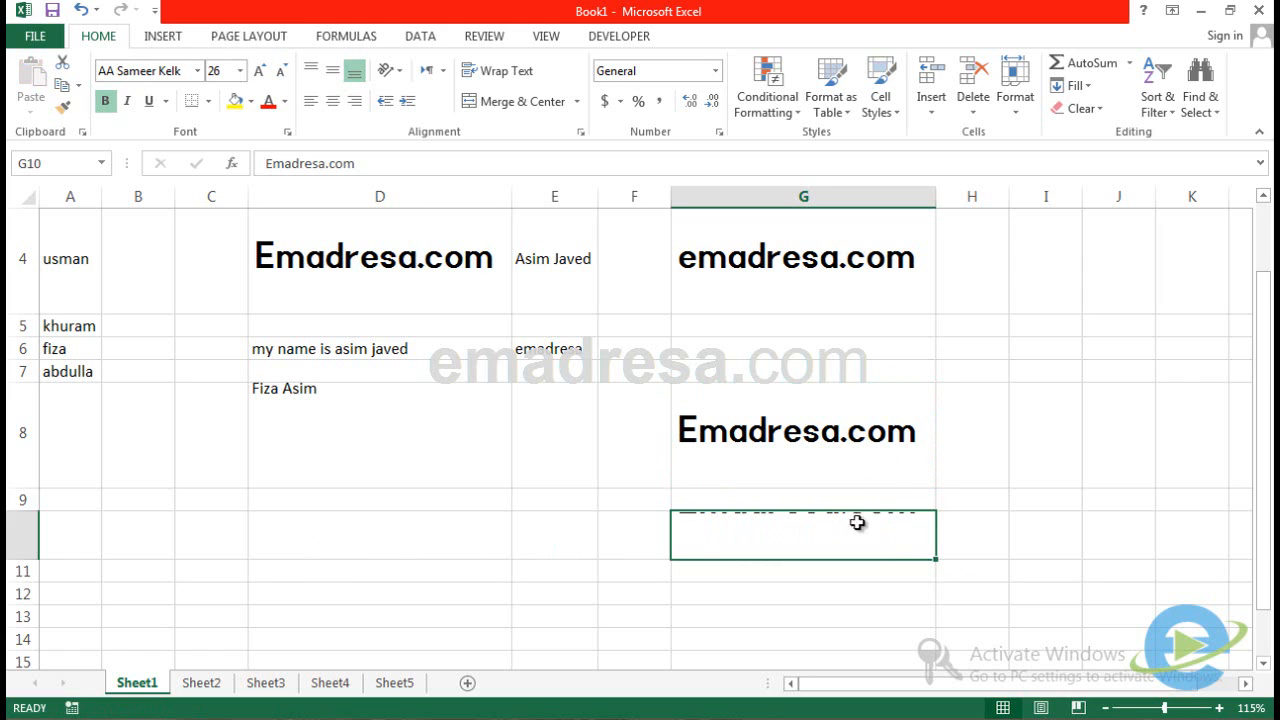
double_click(22, 560)
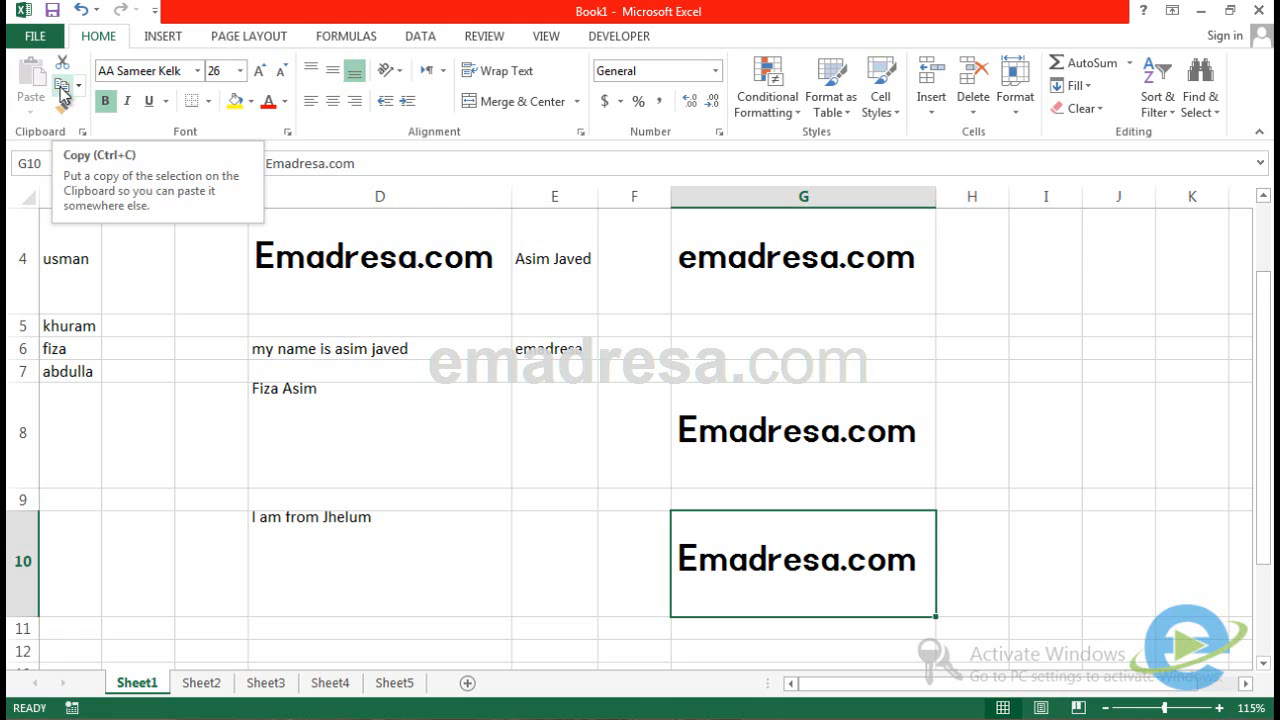
left_click(585, 455)
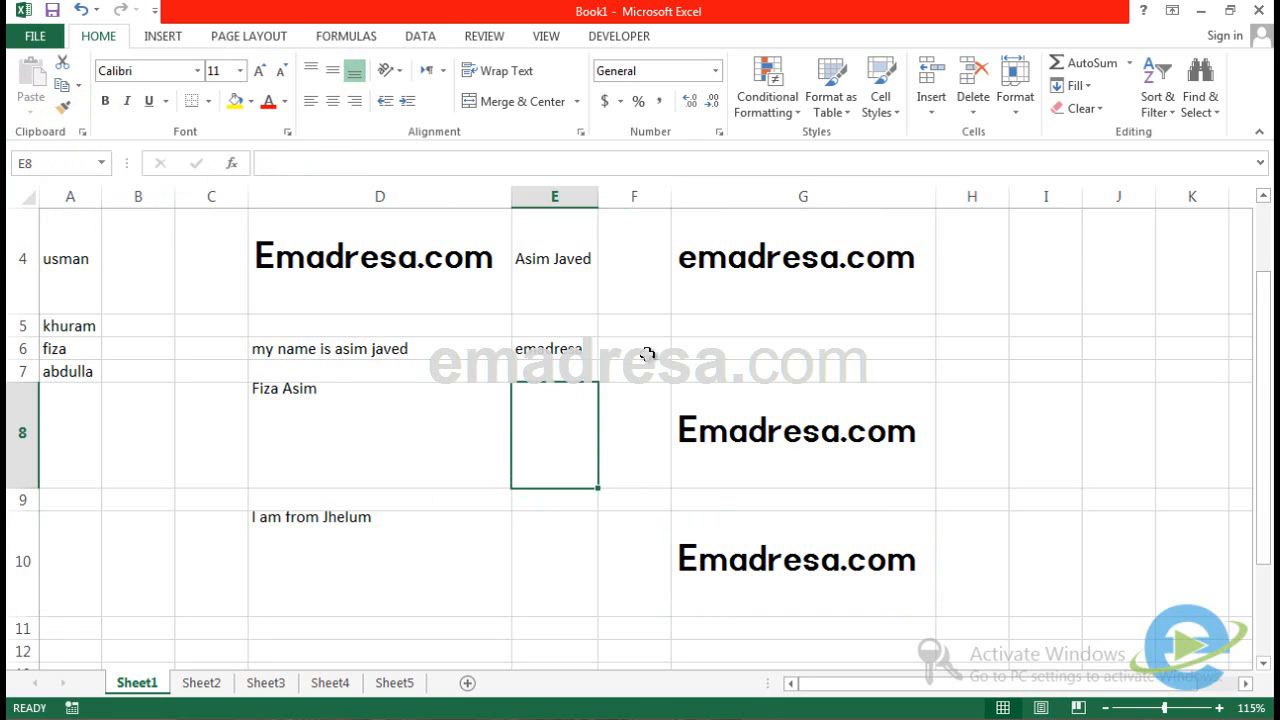
left_click(679, 411)
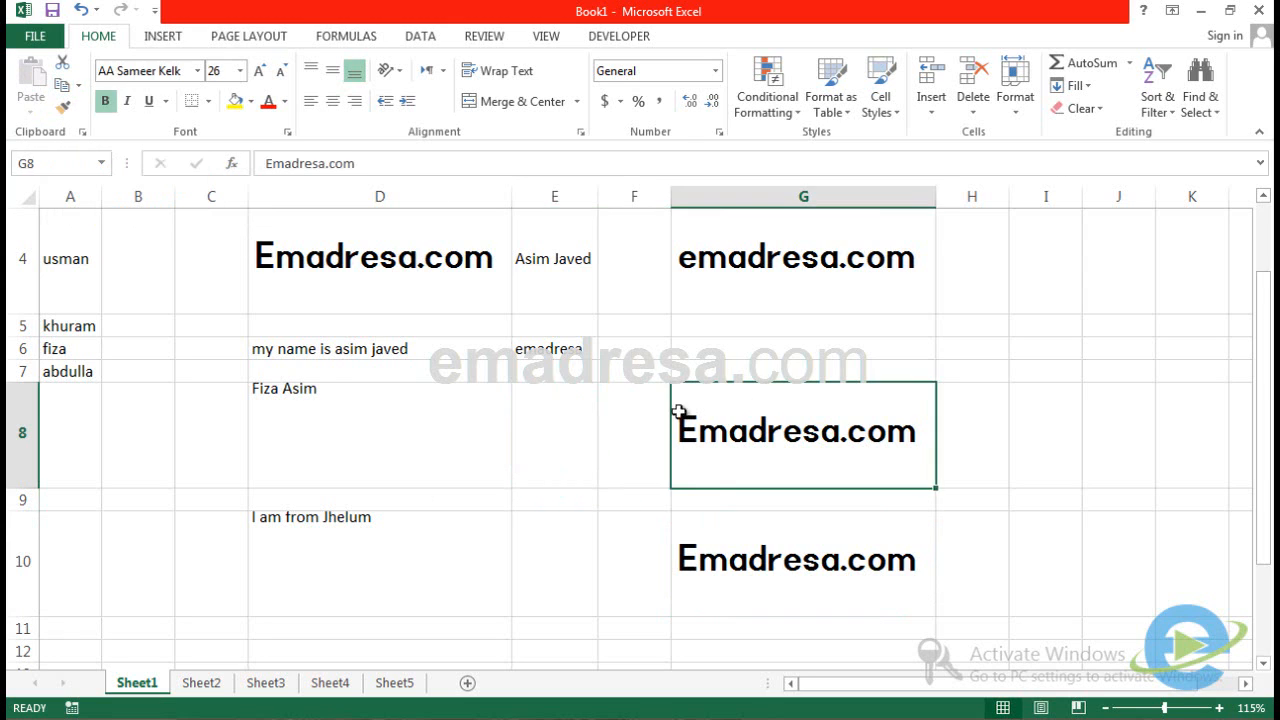
left_click(62, 86)
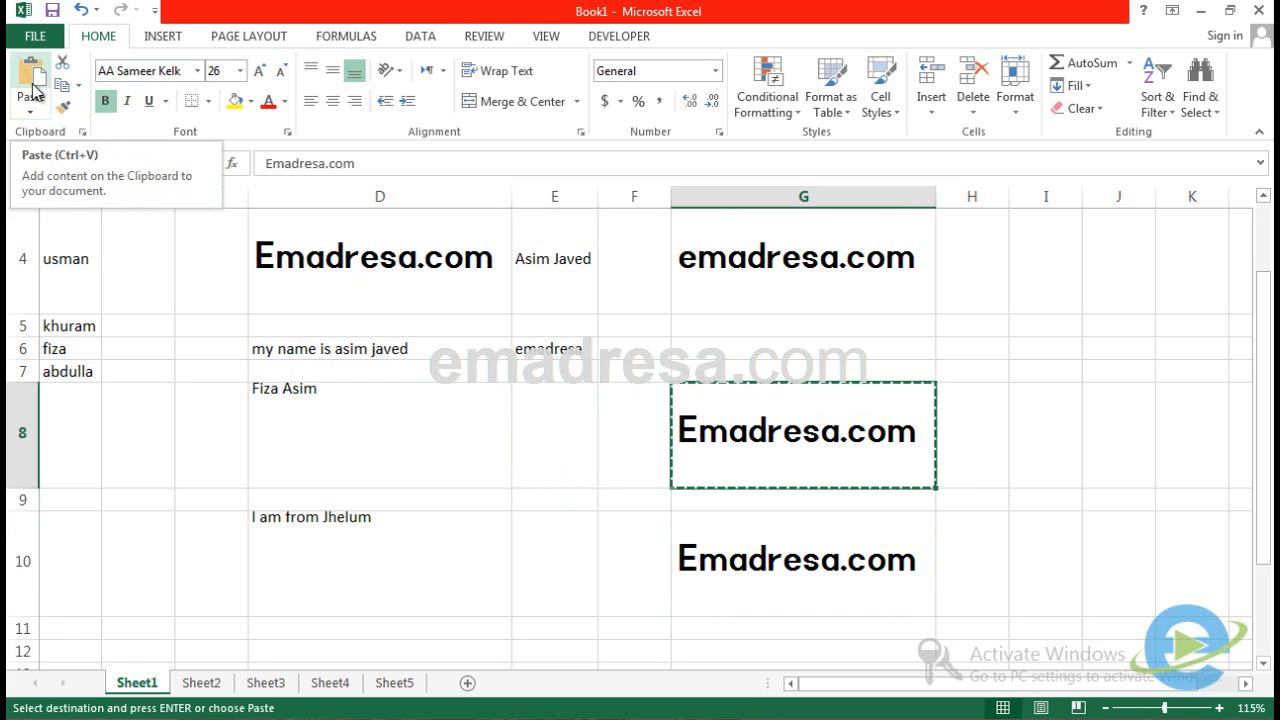
key("Escape")
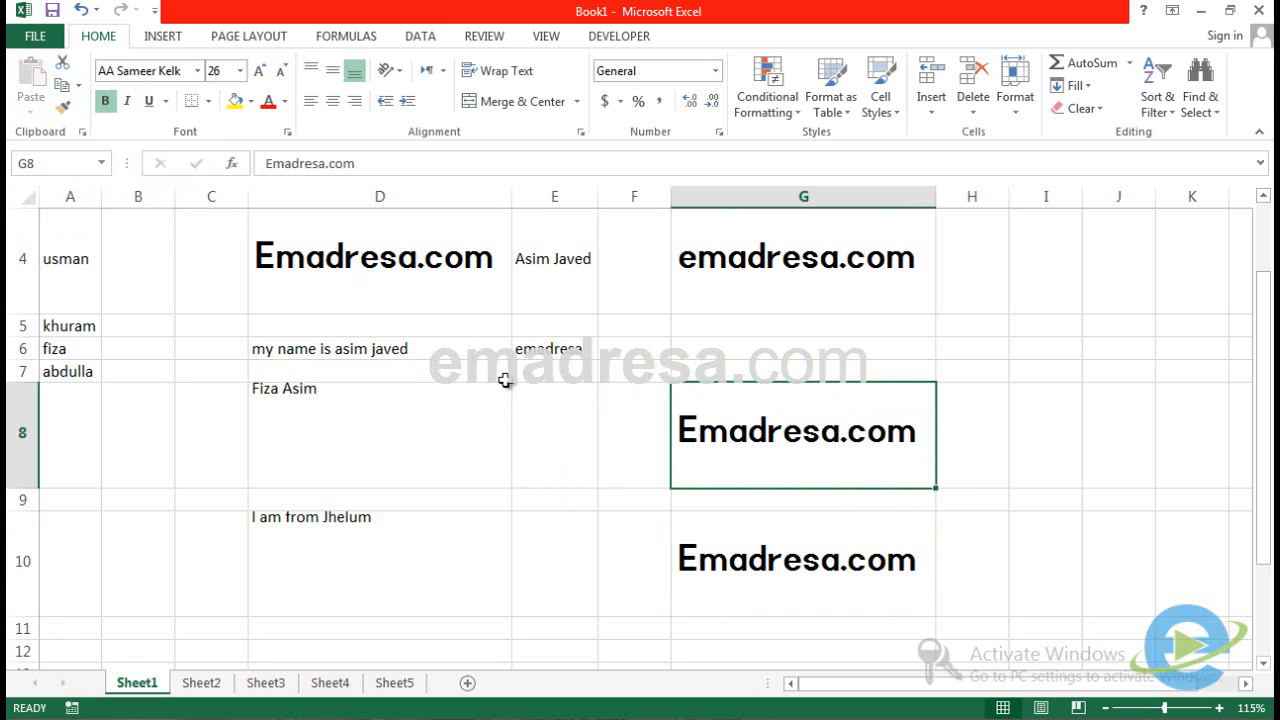
left_click(659, 416)
left_click(770, 424)
left_click(440, 430)
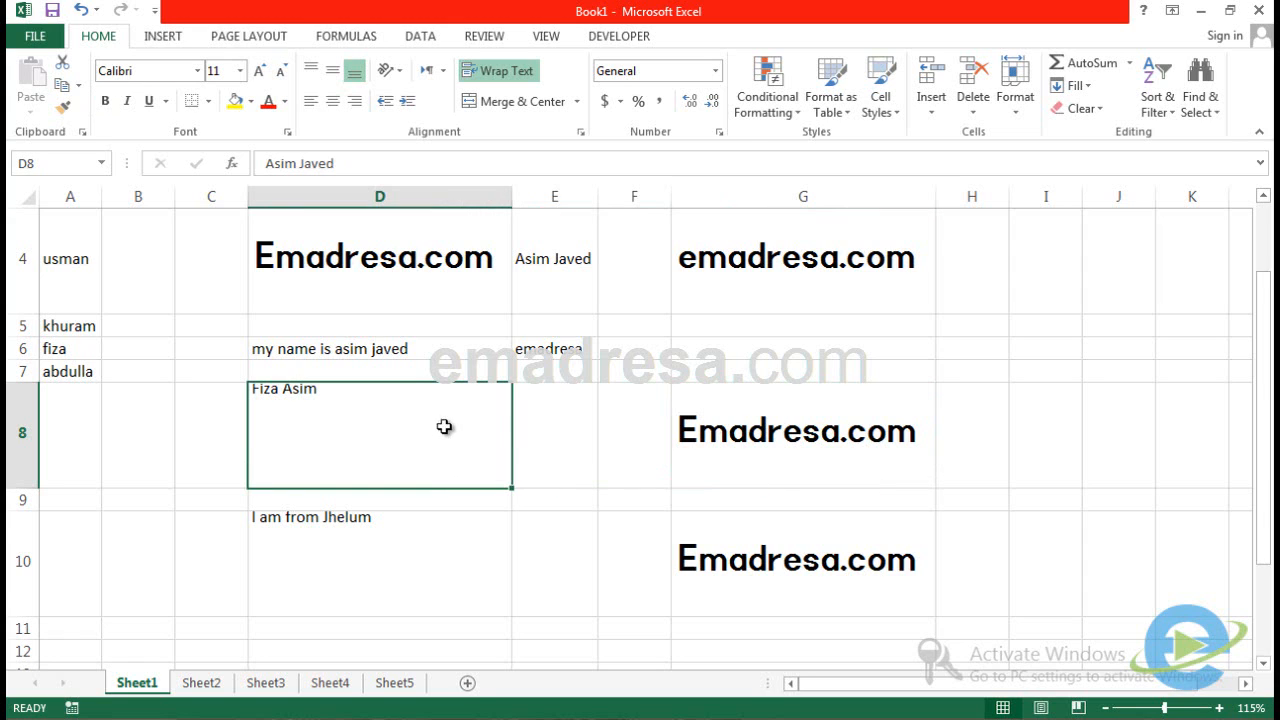
Cut the Emadresa.com text from cell G8 and paste it over the contents of cell D8.
left_click(808, 425)
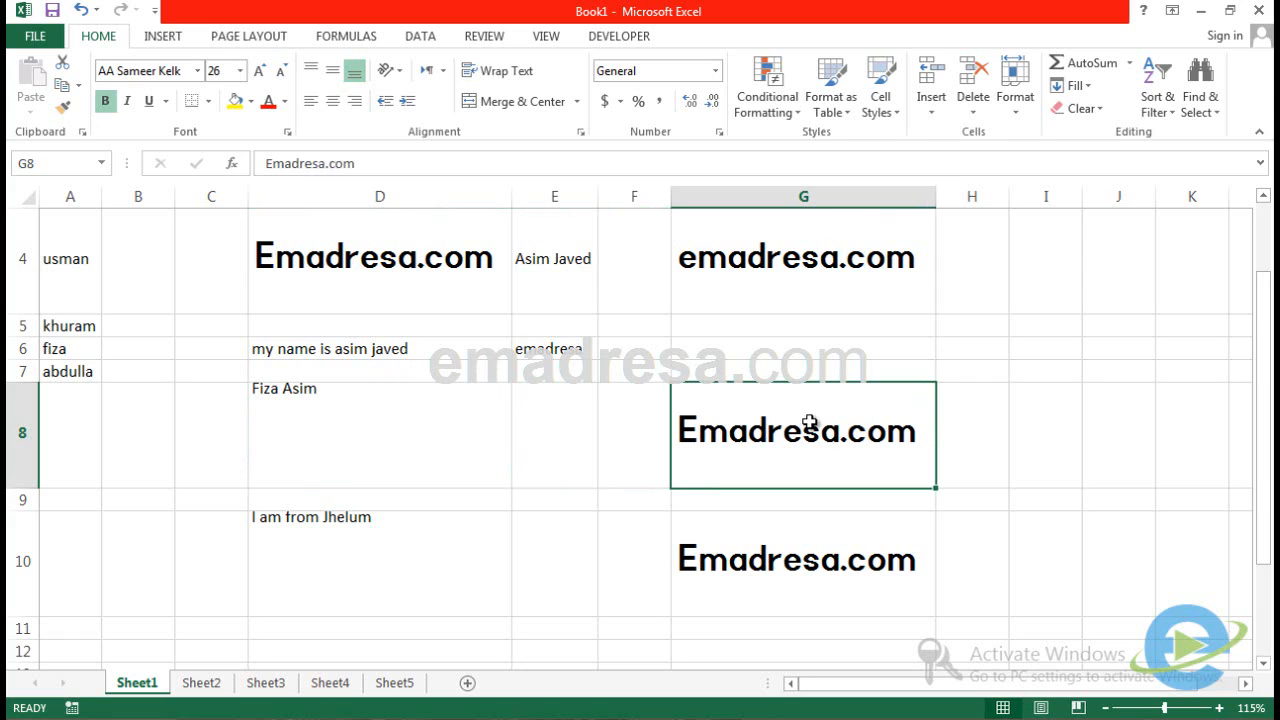
left_click(63, 66)
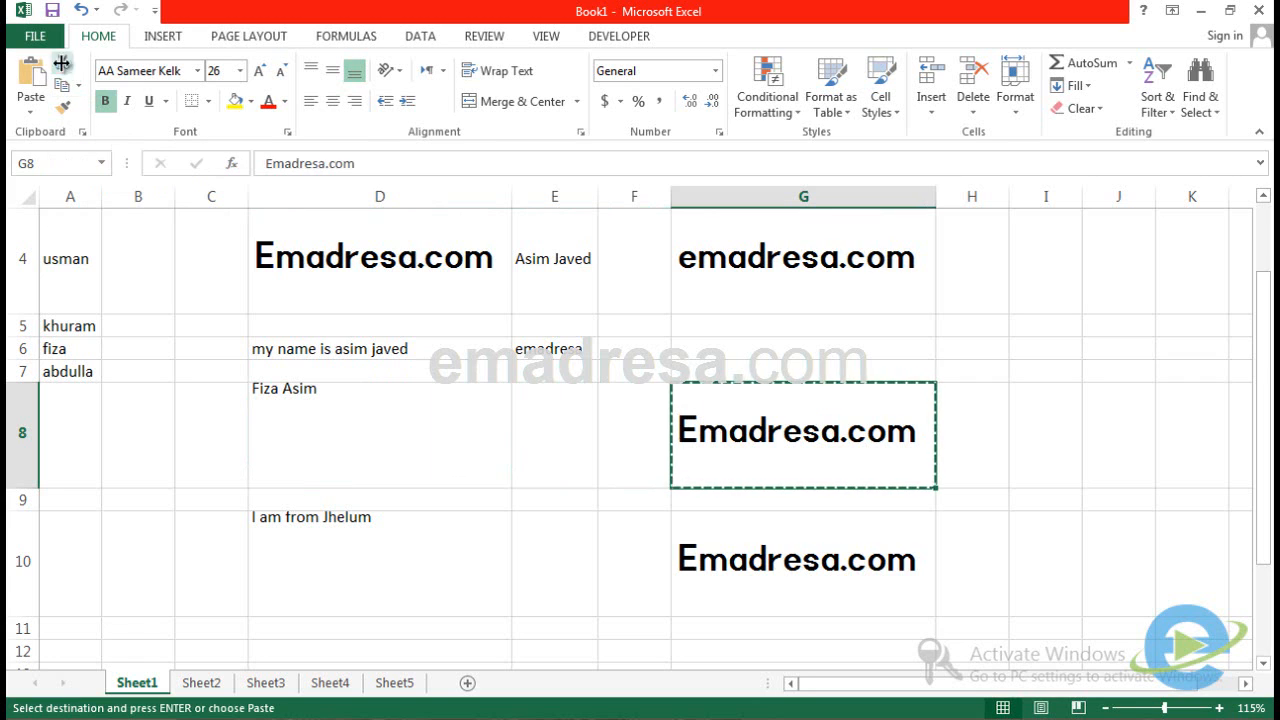
left_click(363, 424)
left_click(31, 72)
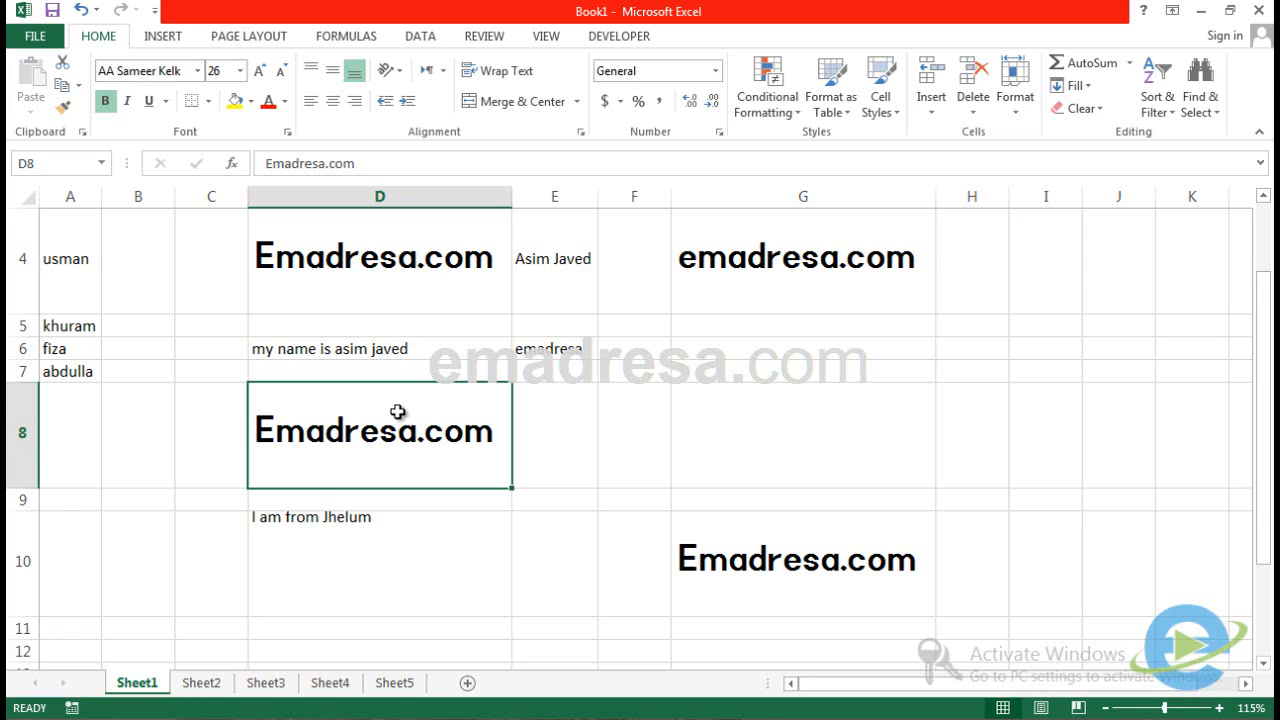
Cut the emadresa.com text from cell G4 and paste it into cell G8.
left_click(726, 420)
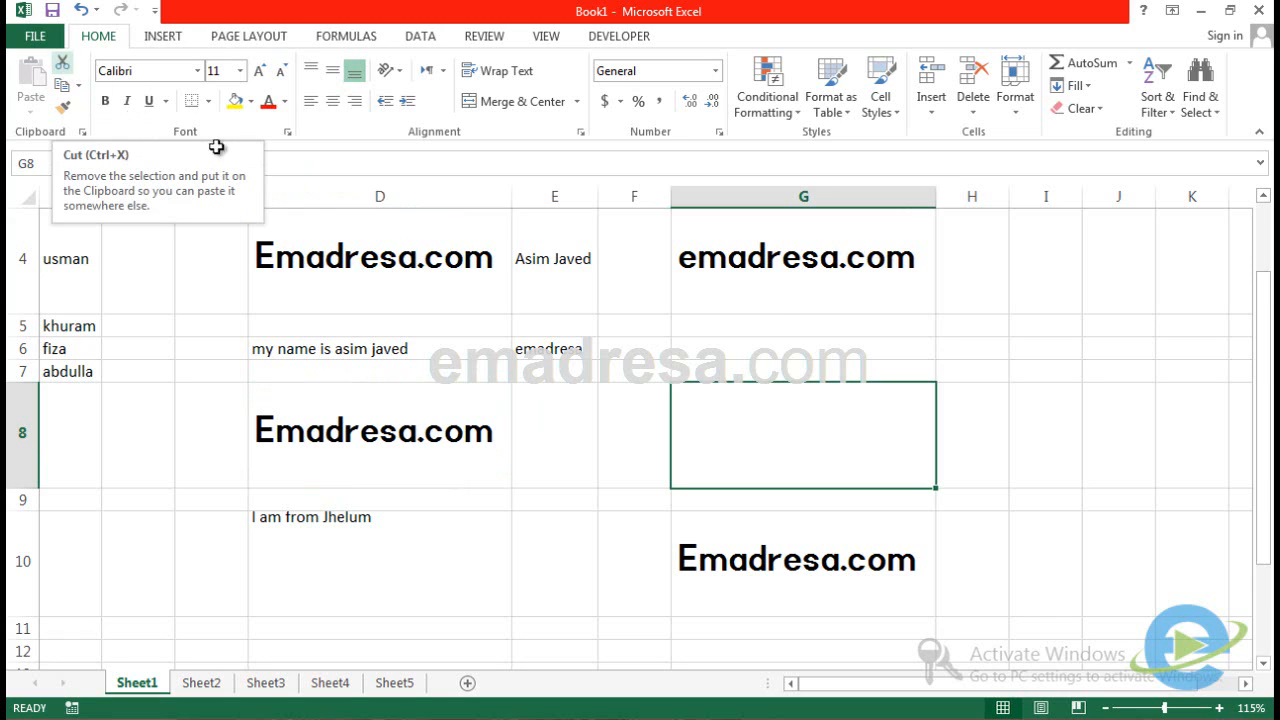
left_click(786, 277)
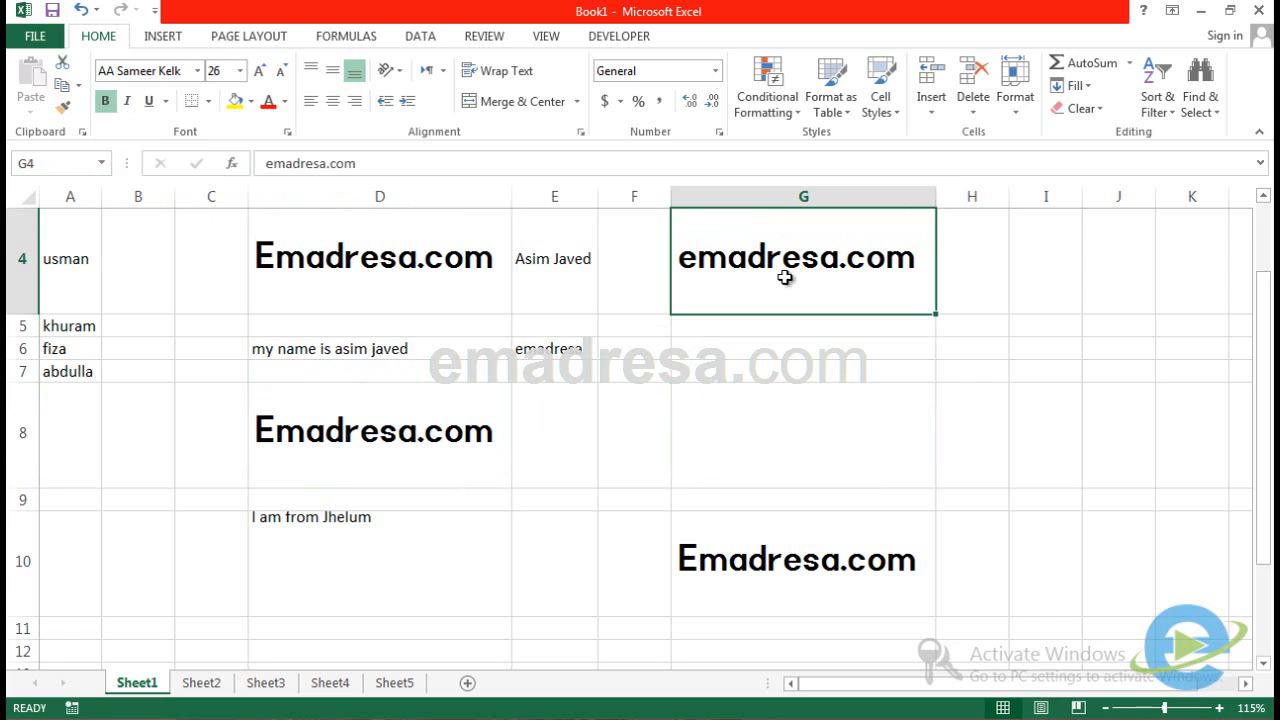
key("ctrl+x")
left_click(776, 448)
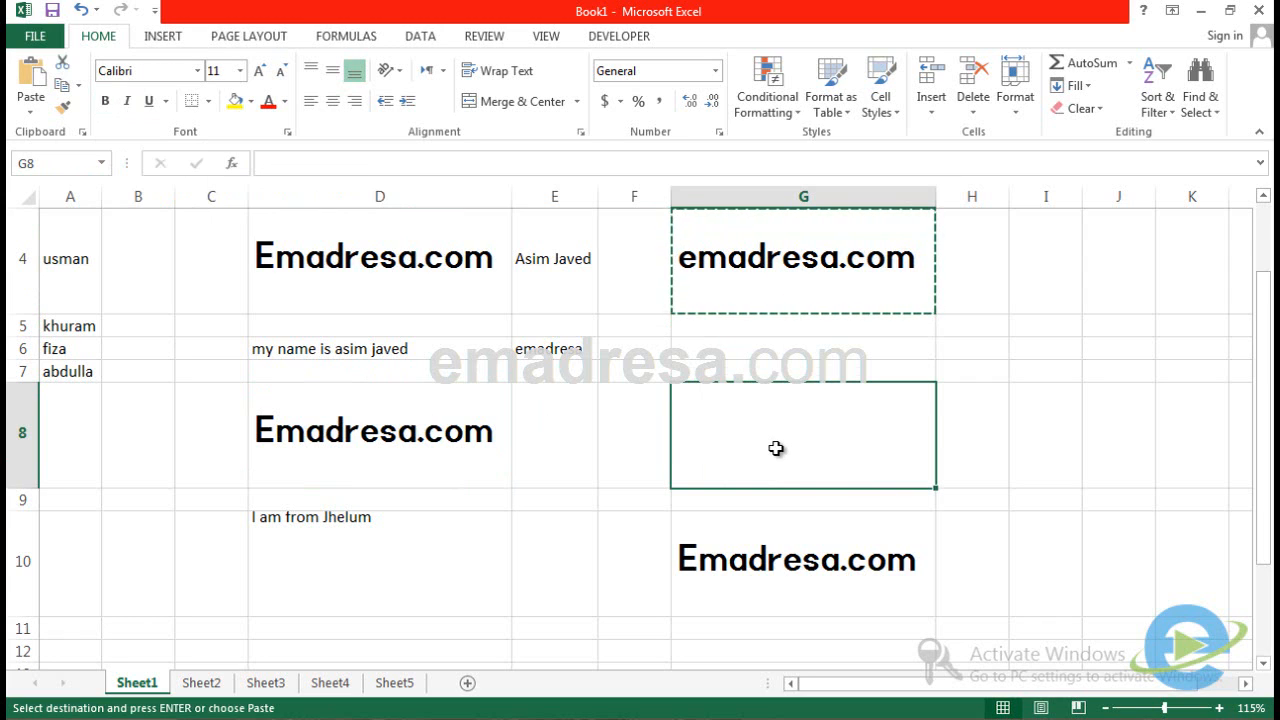
key("ctrl+v")
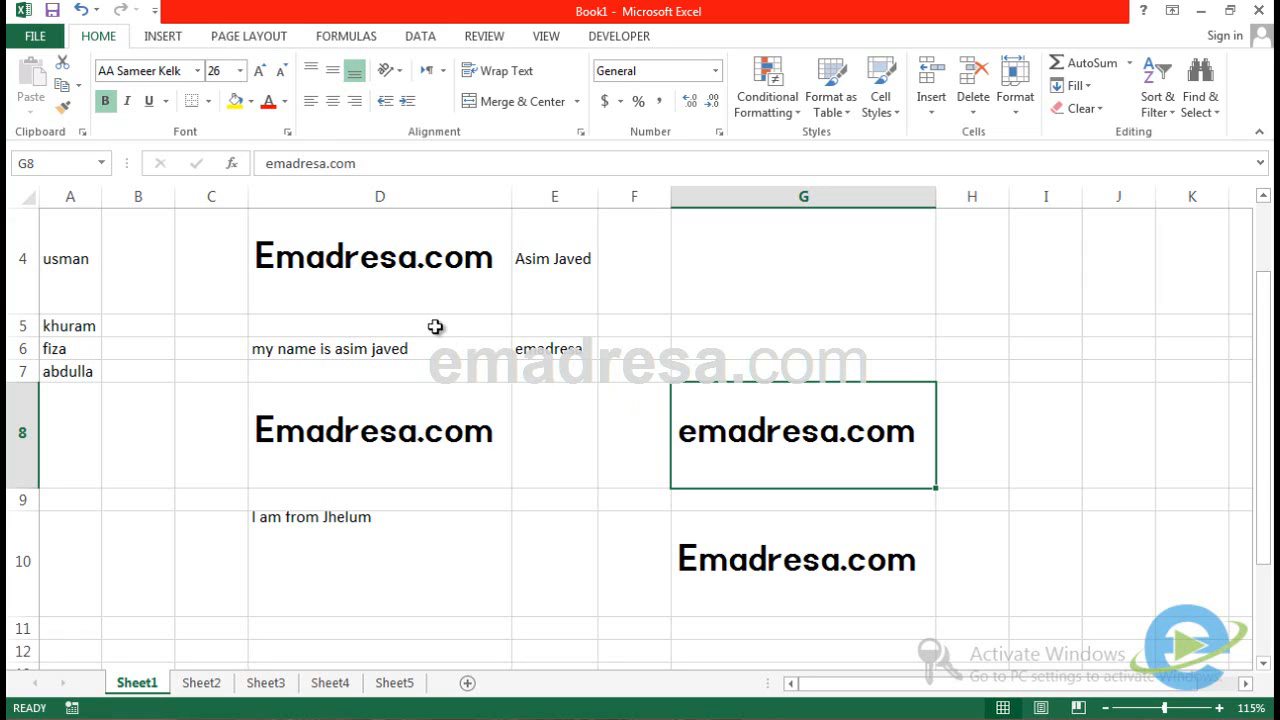
Copy cell D4 once and paste it repeatedly into cells G4, G6 and I6.
left_click(423, 294)
key("ctrl+c")
left_click(856, 277)
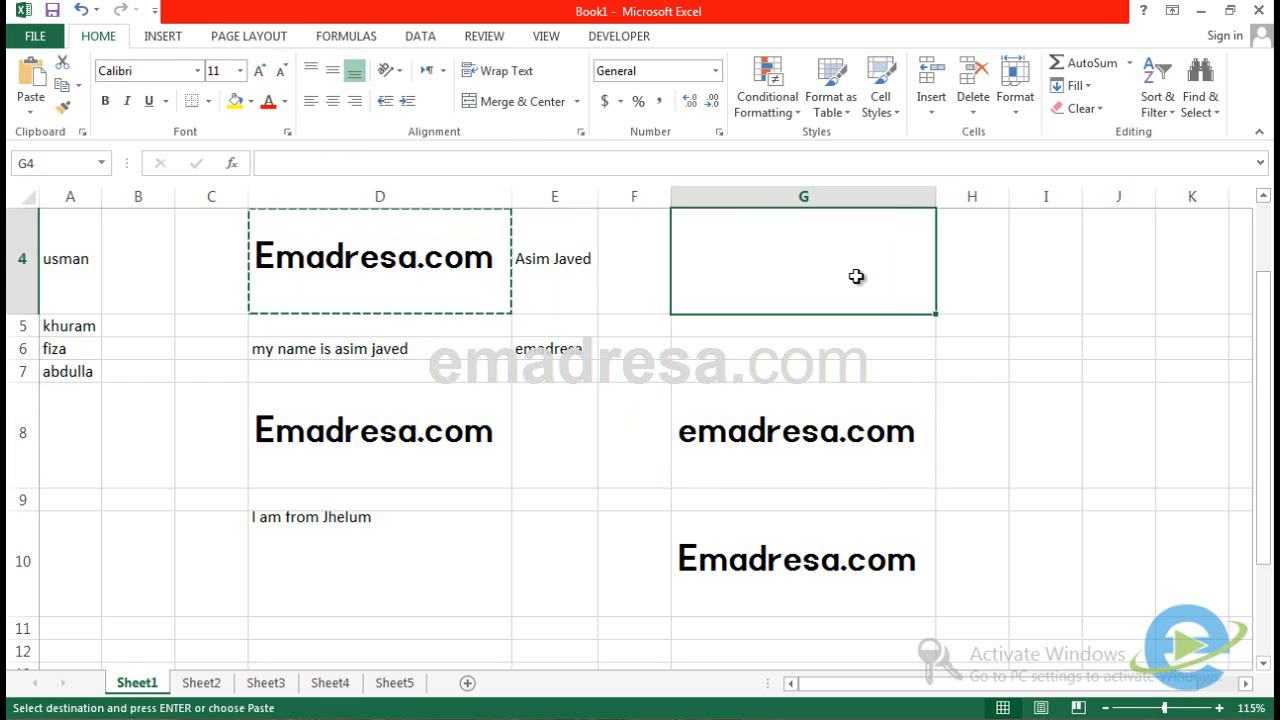
key("ctrl+v")
left_click(752, 348)
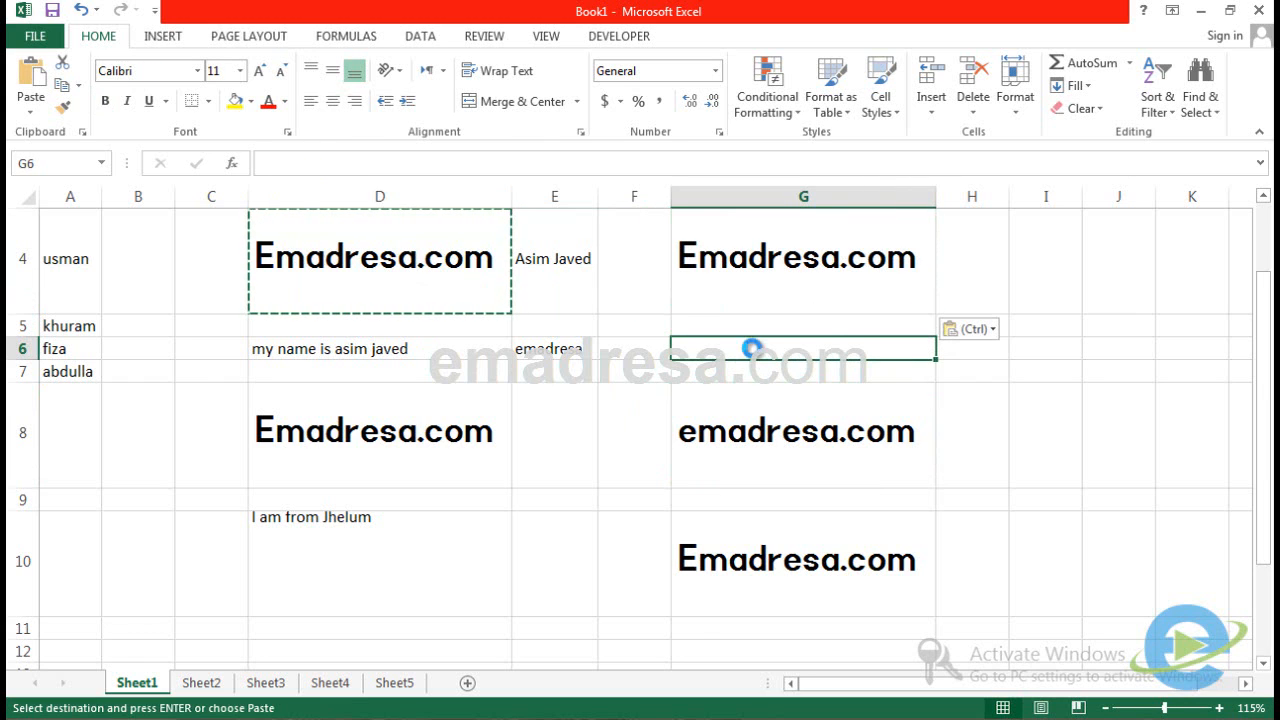
key("ctrl+v")
left_click(1027, 381)
key("ctrl+v")
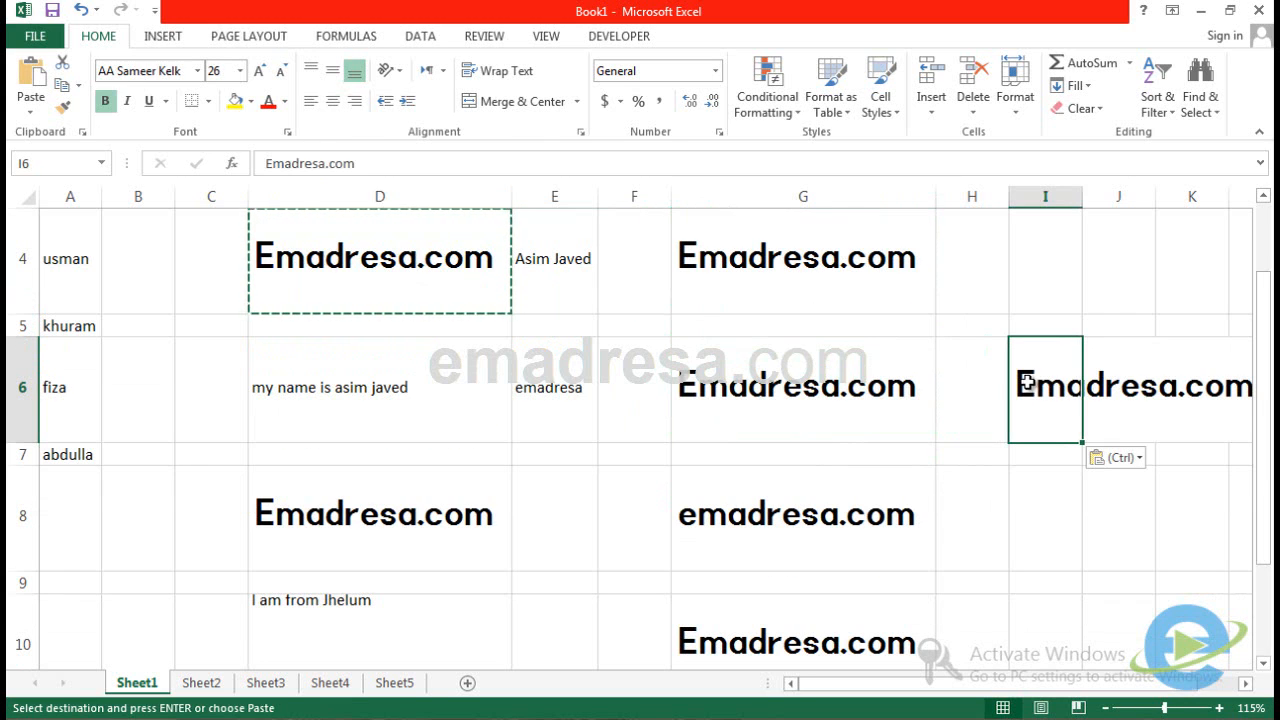
Auto-fit the width of column I to its pasted text and end copy mode.
double_click(1081, 197)
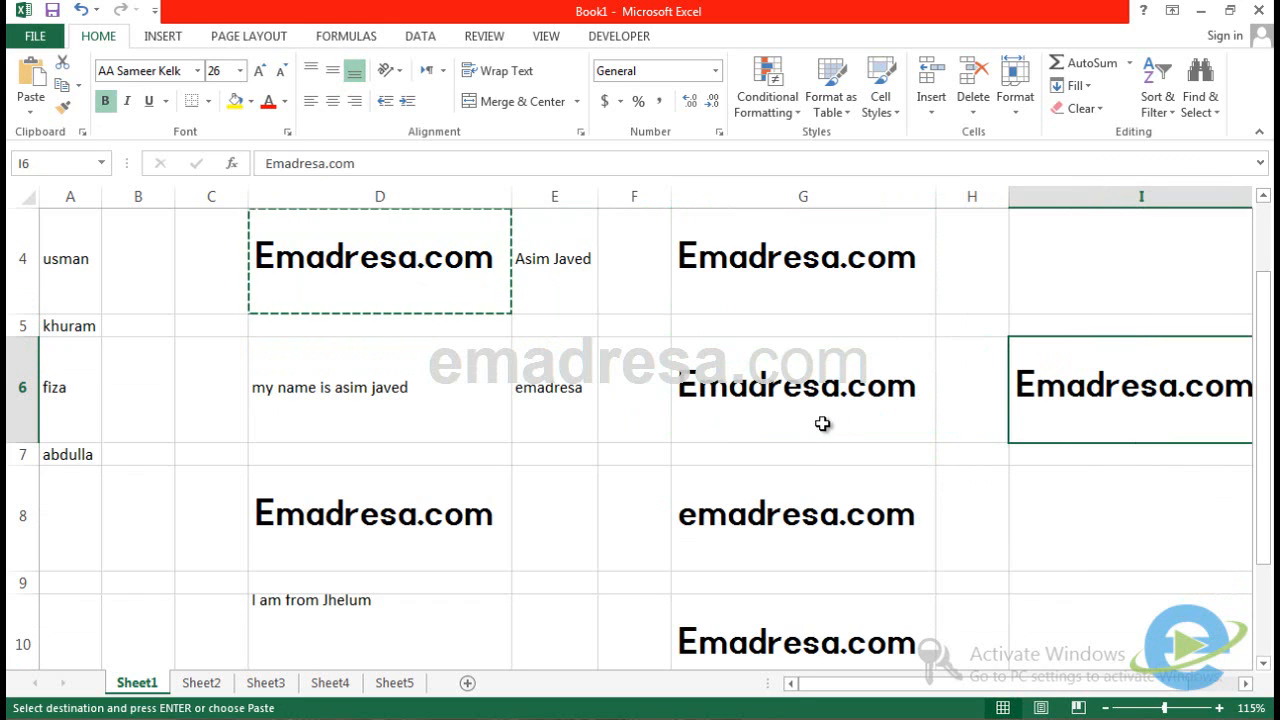
scroll(820, 423, "right", 4)
key("Escape")
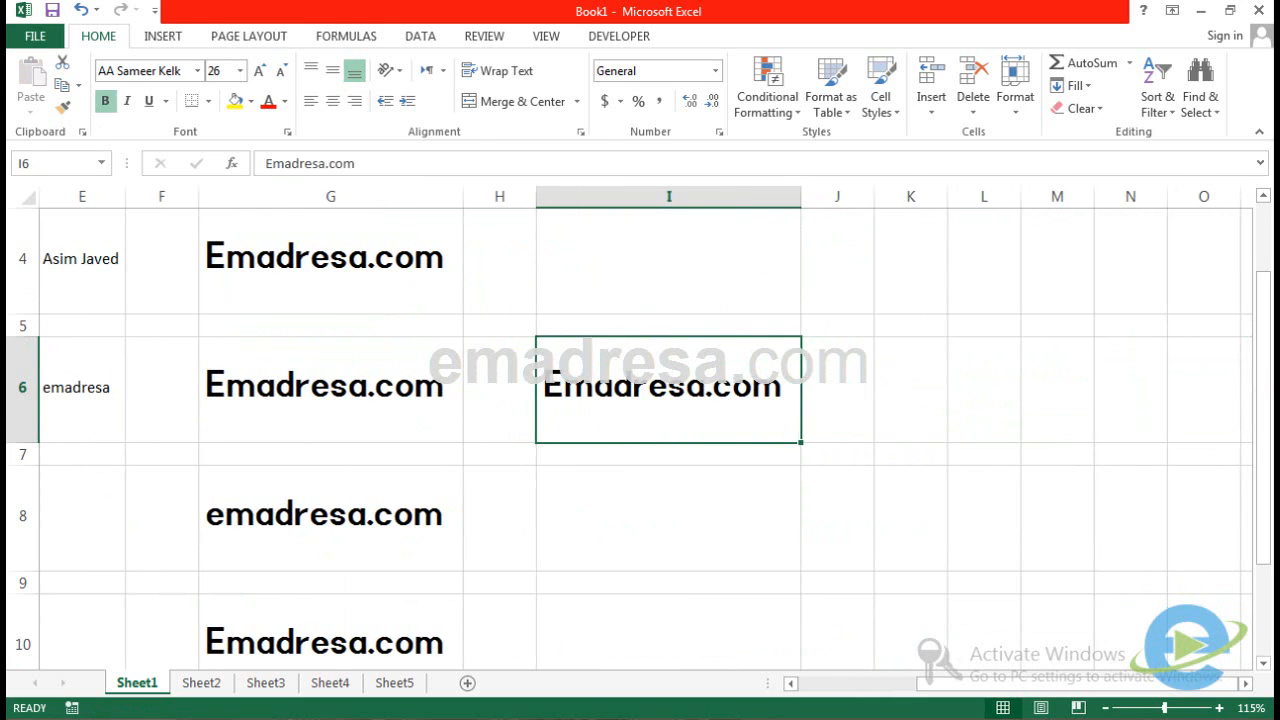
left_click_drag(952, 685, 838, 692)
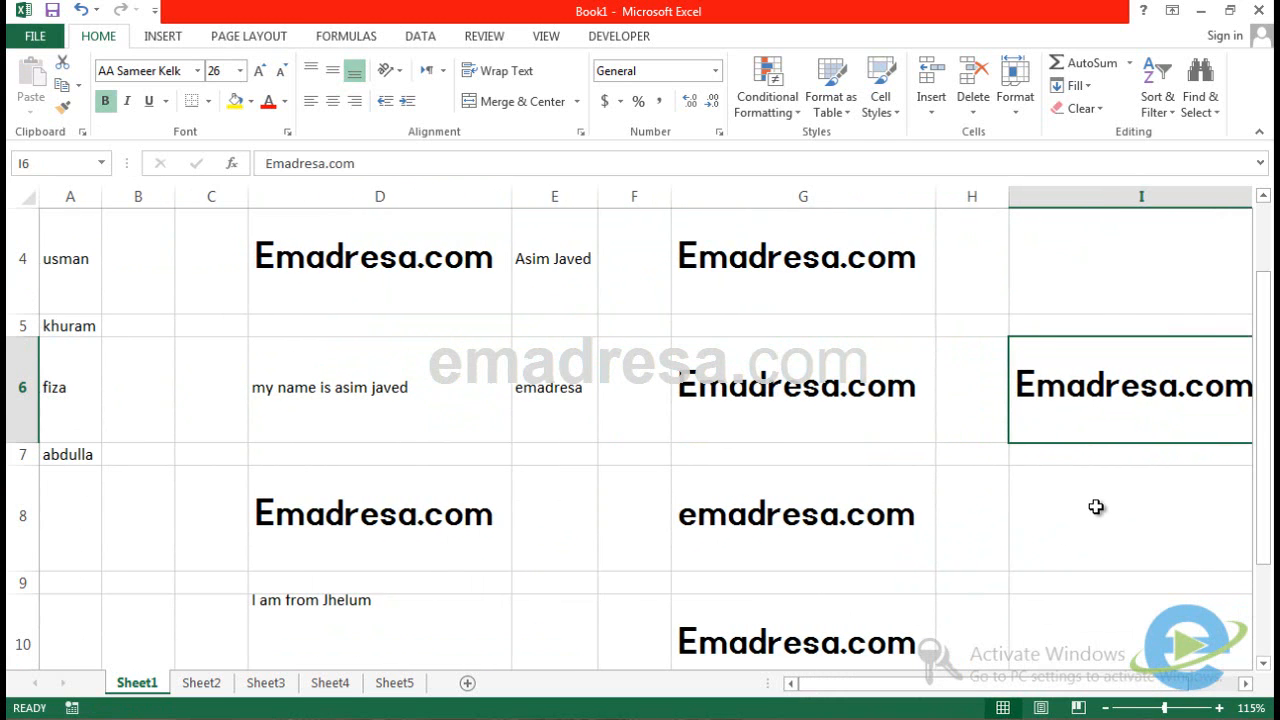
Clear the pasted Emadresa.com text from cells I6 and G10.
key("Delete")
scroll(1097, 500, "right", 4)
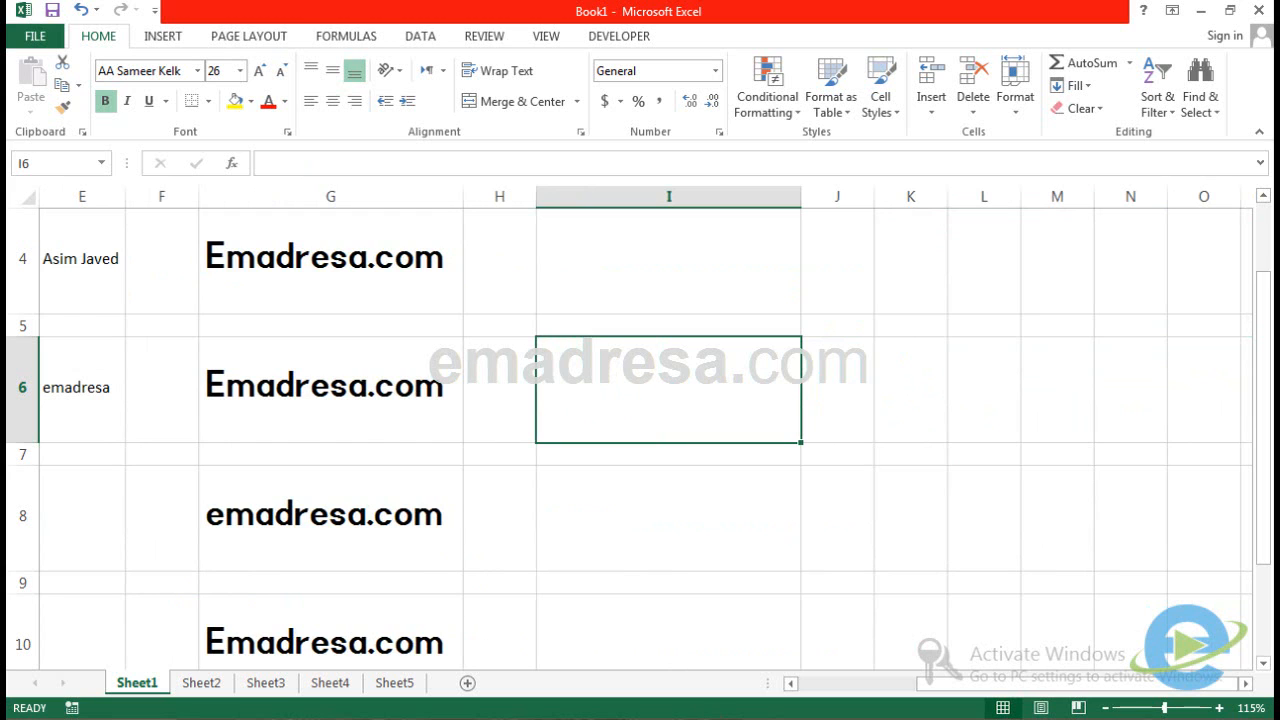
left_click_drag(910, 692, 838, 692)
left_click(789, 646)
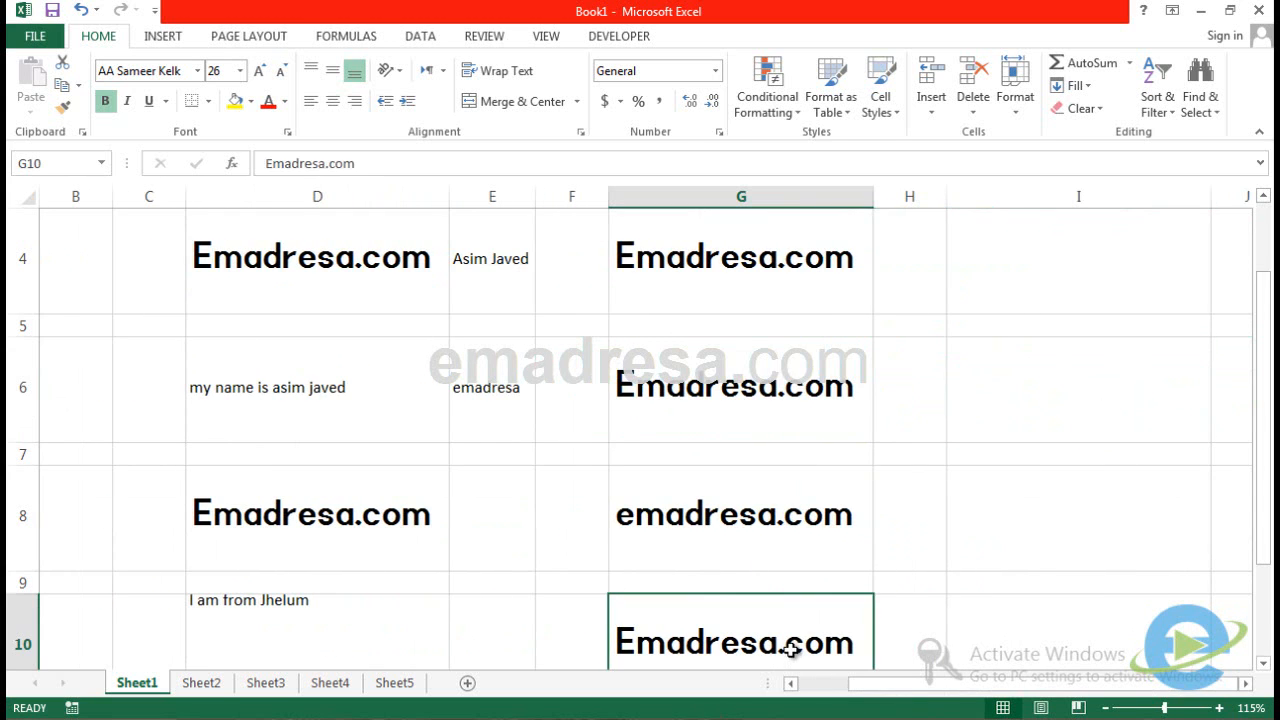
key("Delete")
Clear the contents of cells G8, G6, G4 and D8, leaving the original text in D4.
scroll(754, 517, "down", 1)
scroll(735, 531, "up", 2)
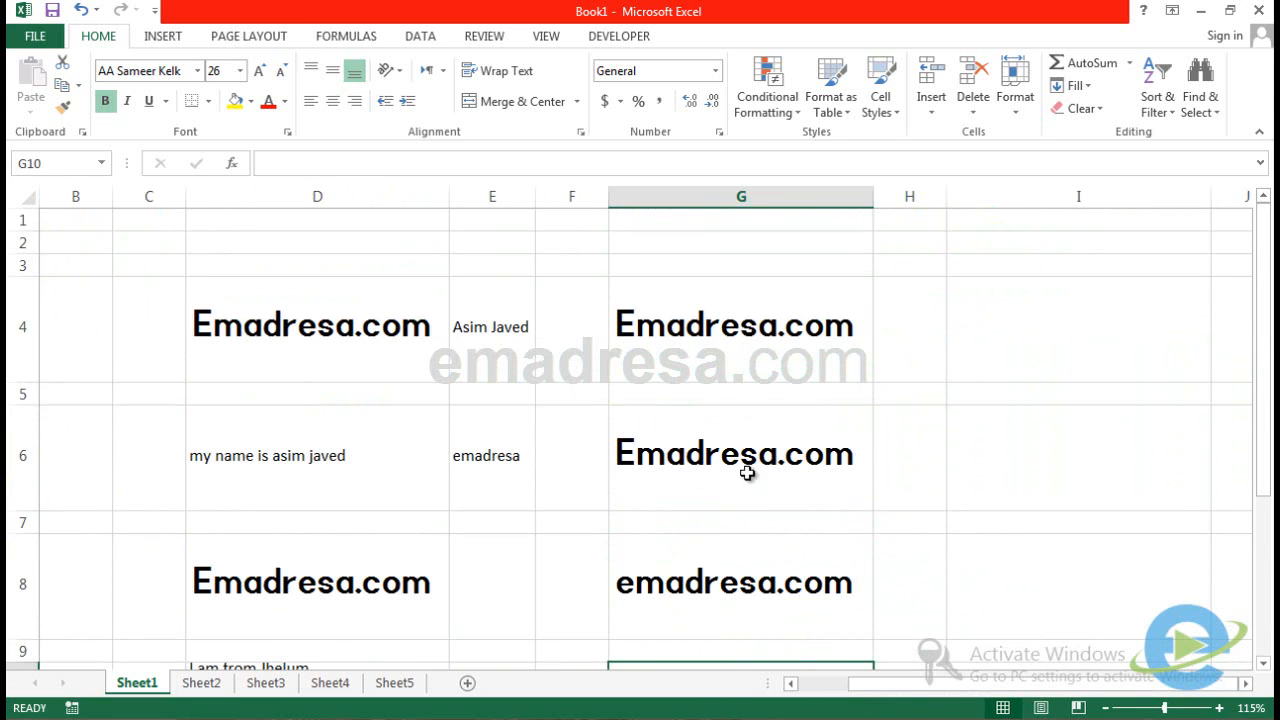
left_click(743, 571)
key("Delete")
left_click(743, 452)
key("Delete")
left_click(737, 354)
key("Delete")
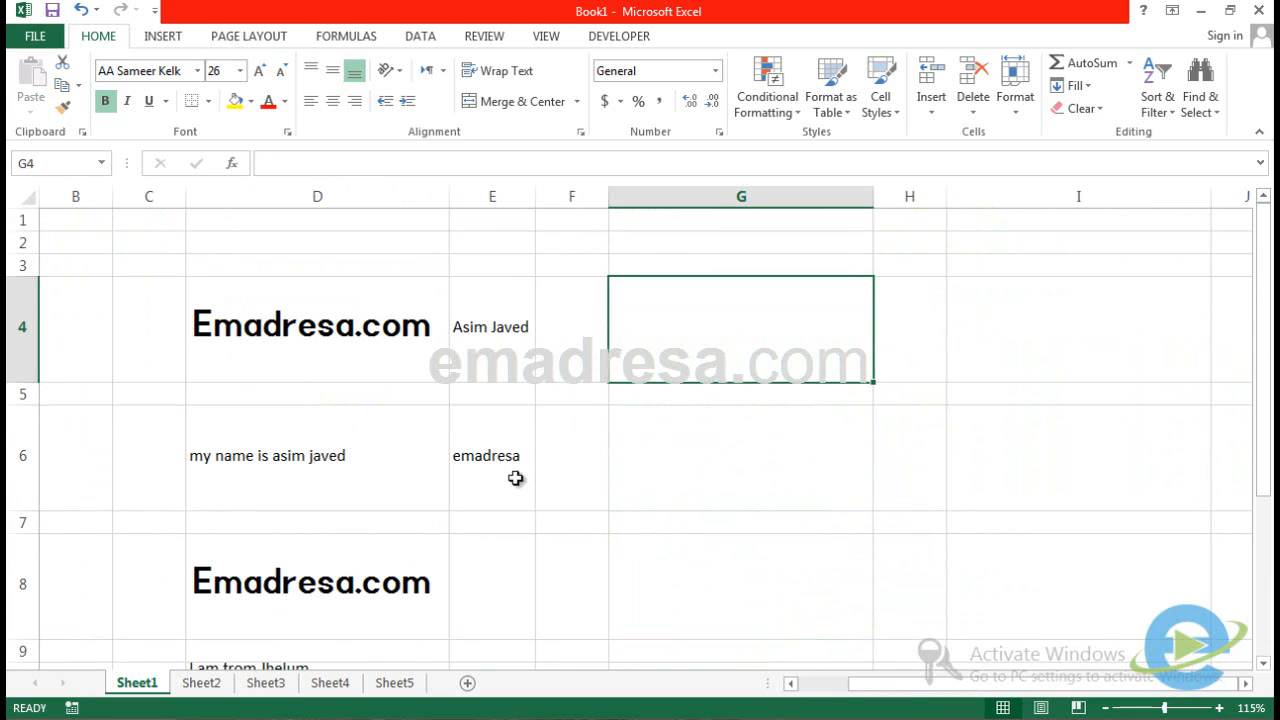
left_click(289, 603)
key("Delete")
left_click(756, 452)
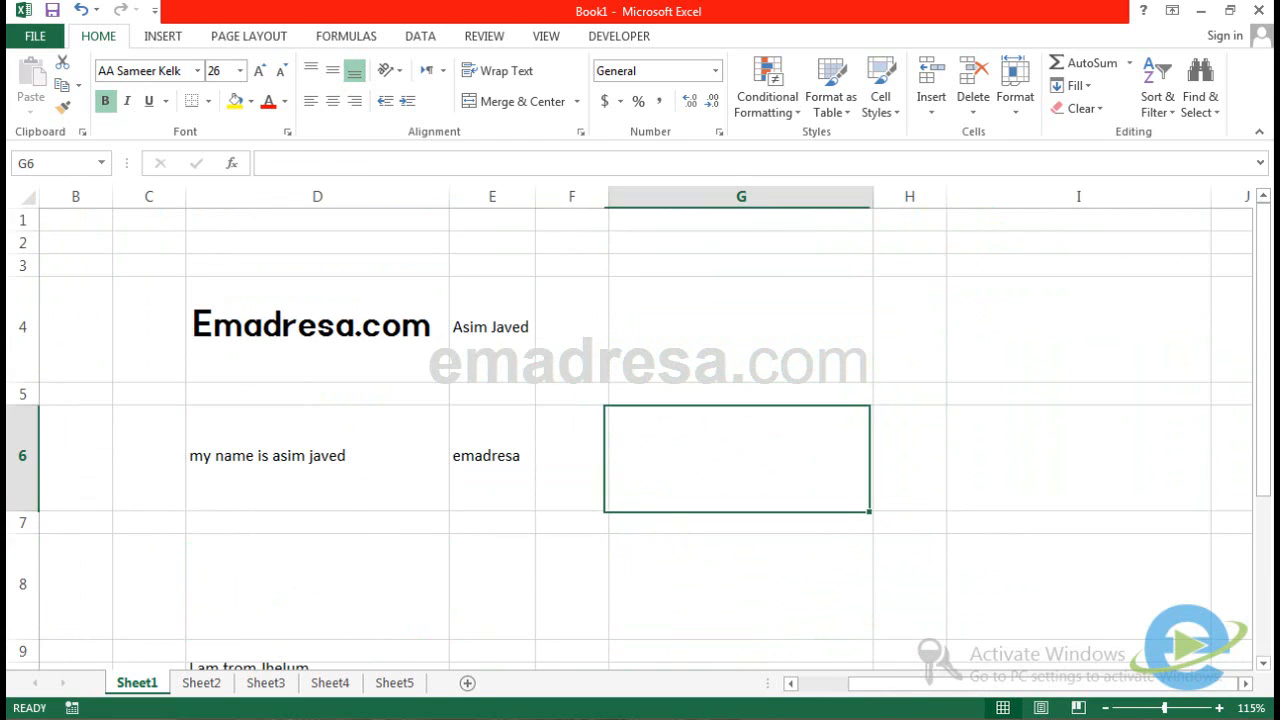
Copy the list of names in A1:A7 and paste it into G1:G7.
left_click_drag(912, 684, 812, 691)
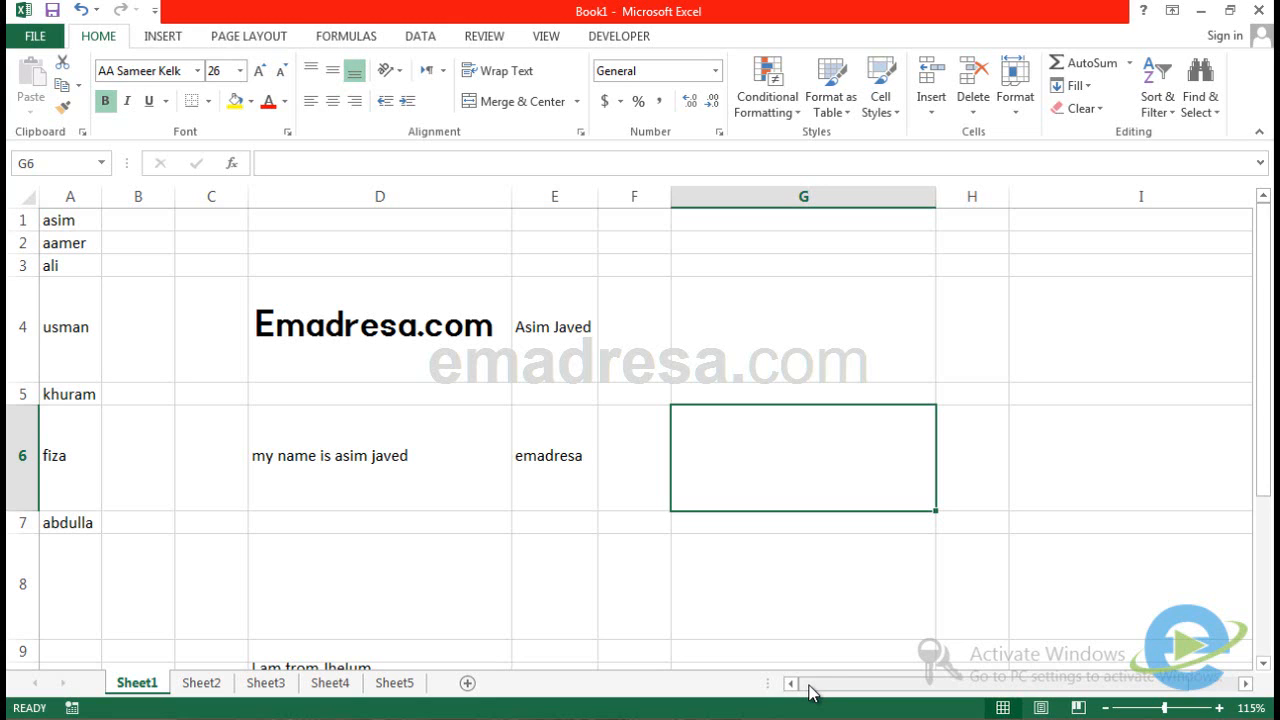
left_click(71, 219)
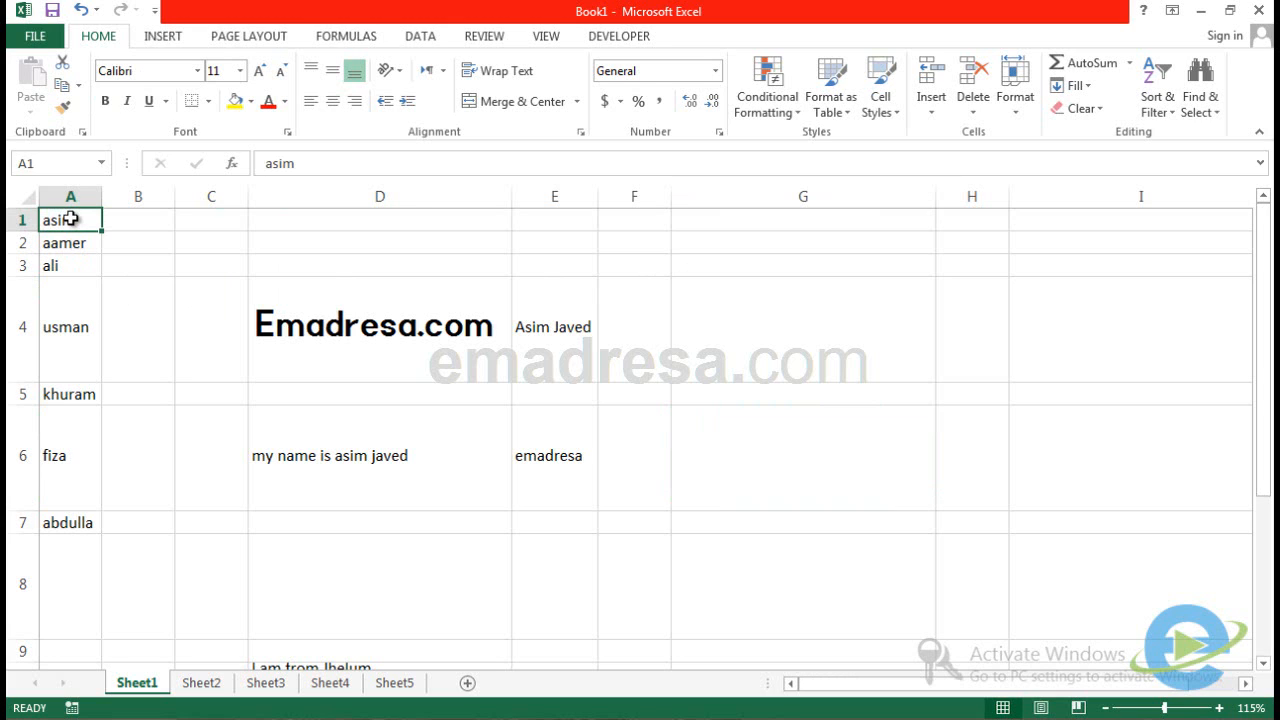
left_click_drag(71, 219, 77, 520)
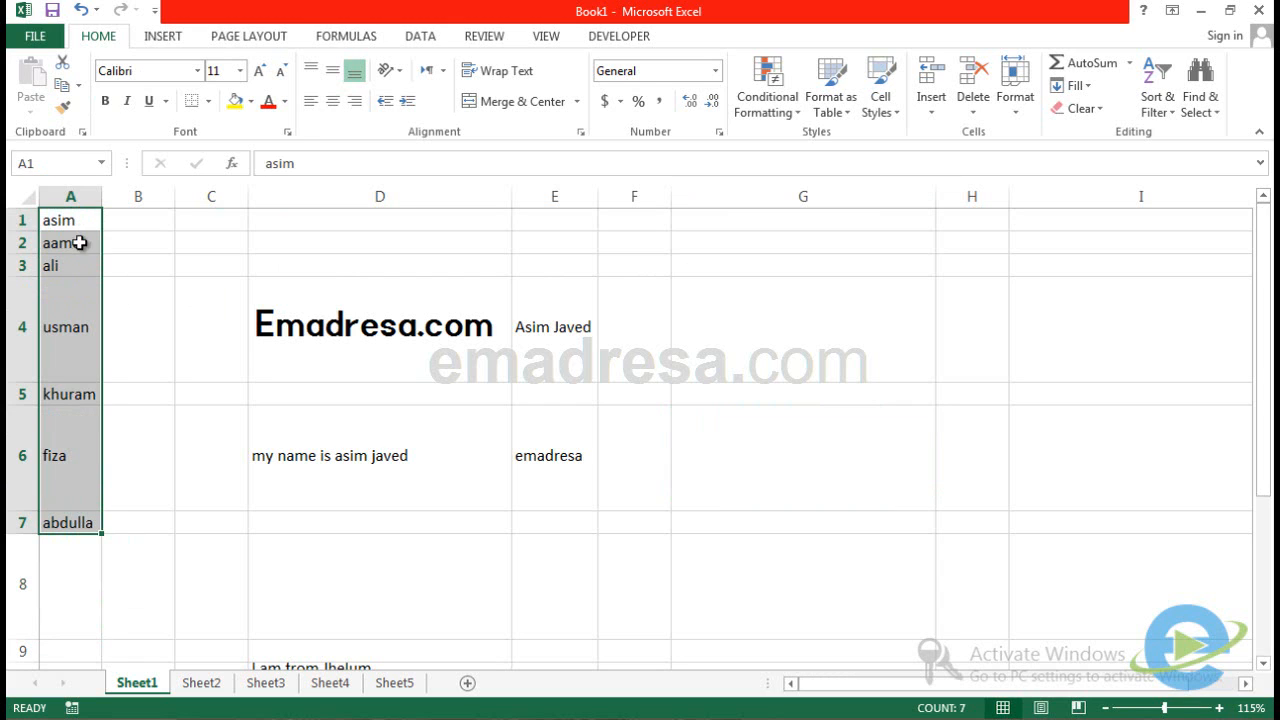
left_click(60, 88)
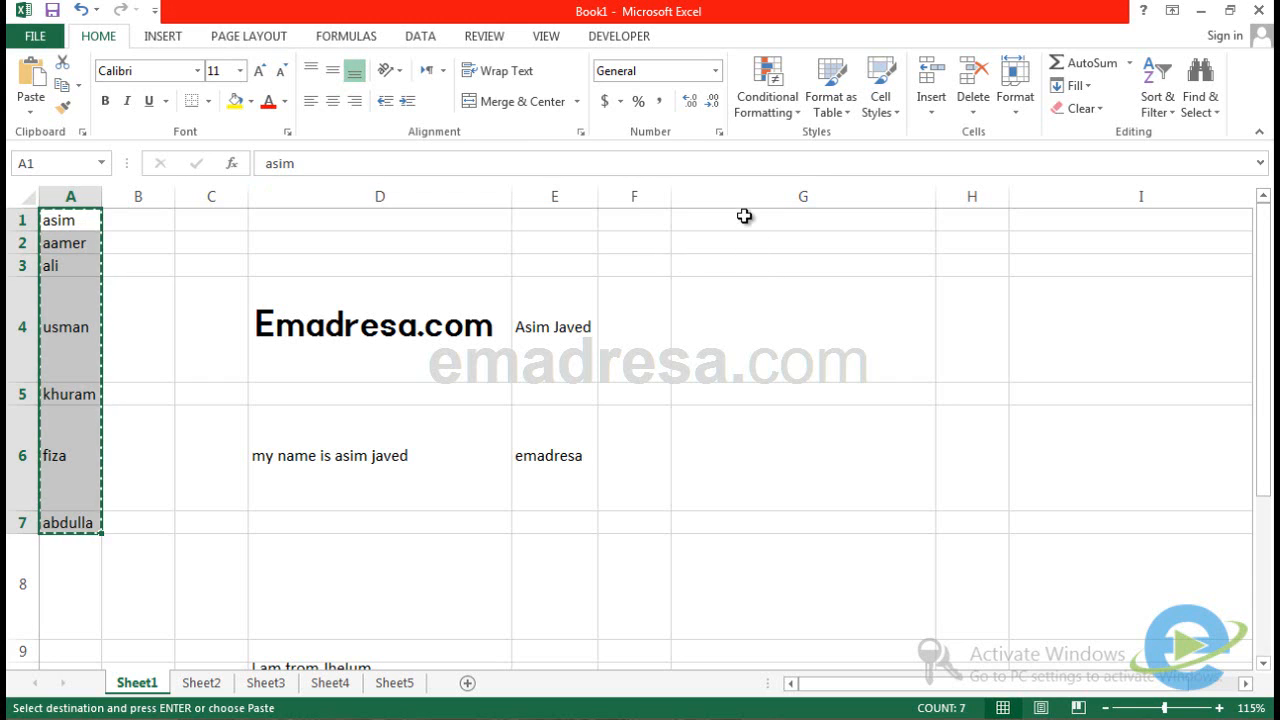
left_click_drag(745, 216, 743, 519)
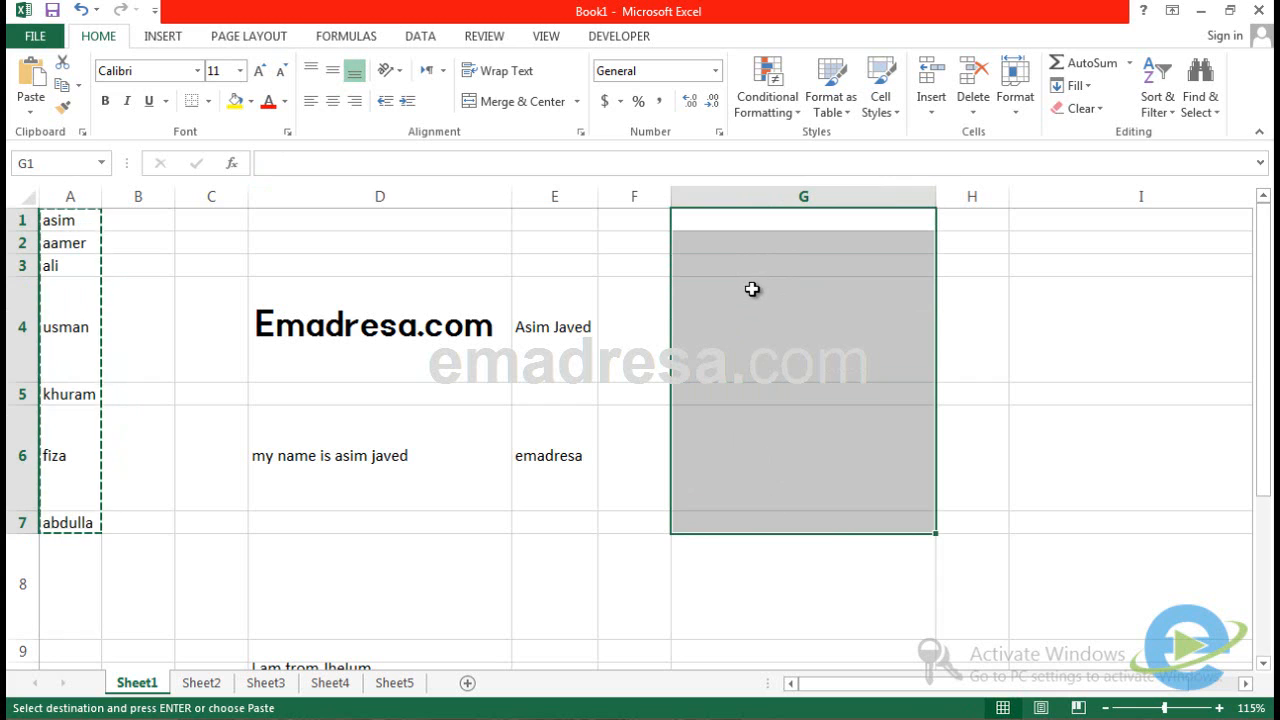
key("ctrl+v")
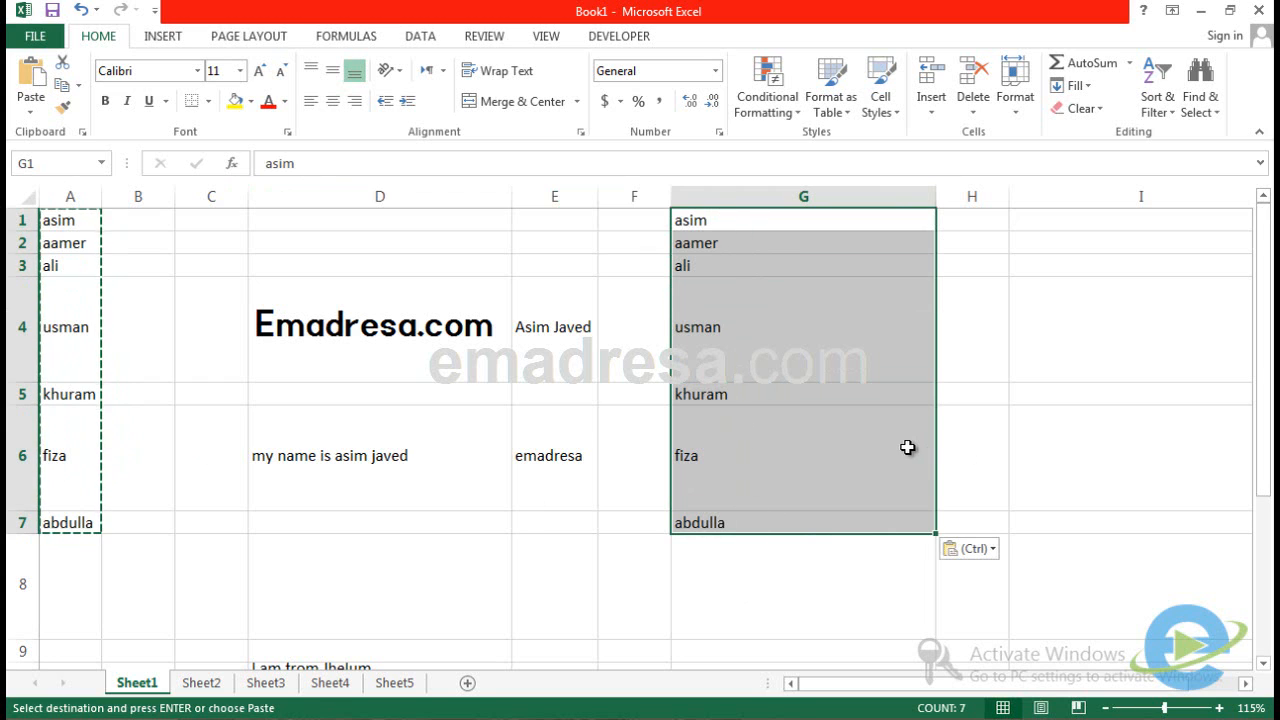
left_click(849, 571)
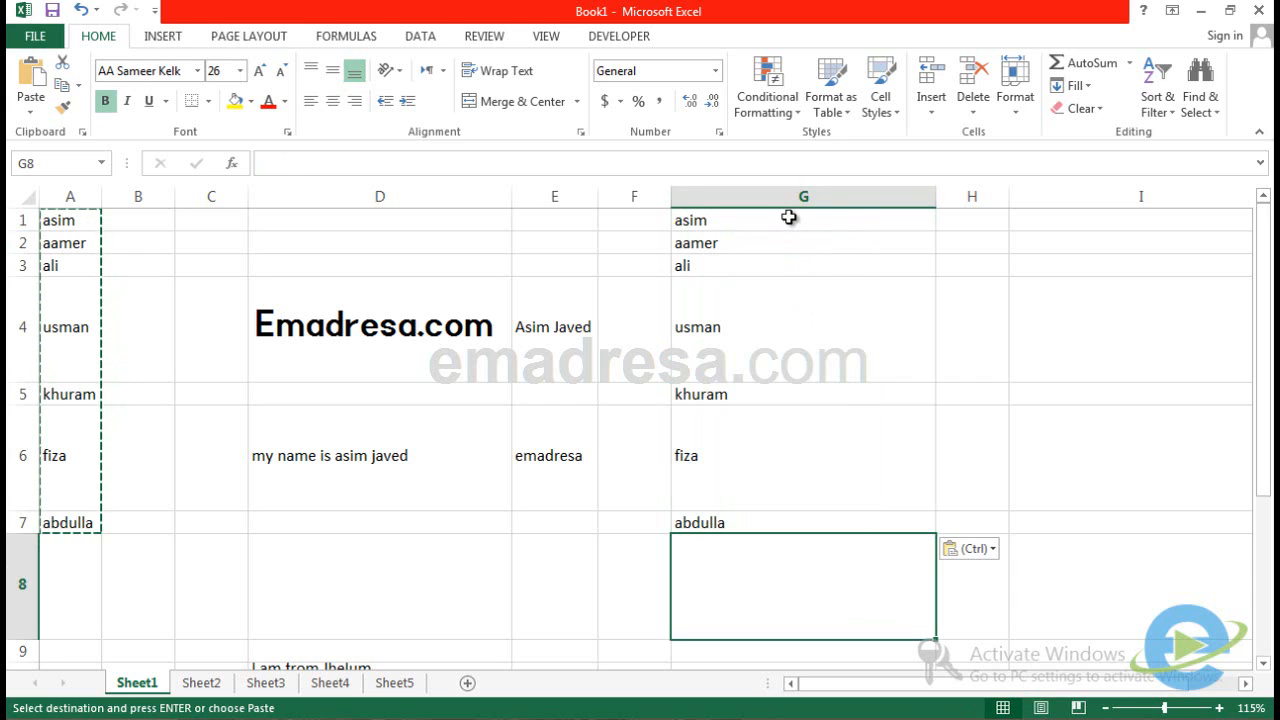
Paste the copied list over G1:G7 once more and end copy mode.
left_click_drag(790, 219, 792, 520)
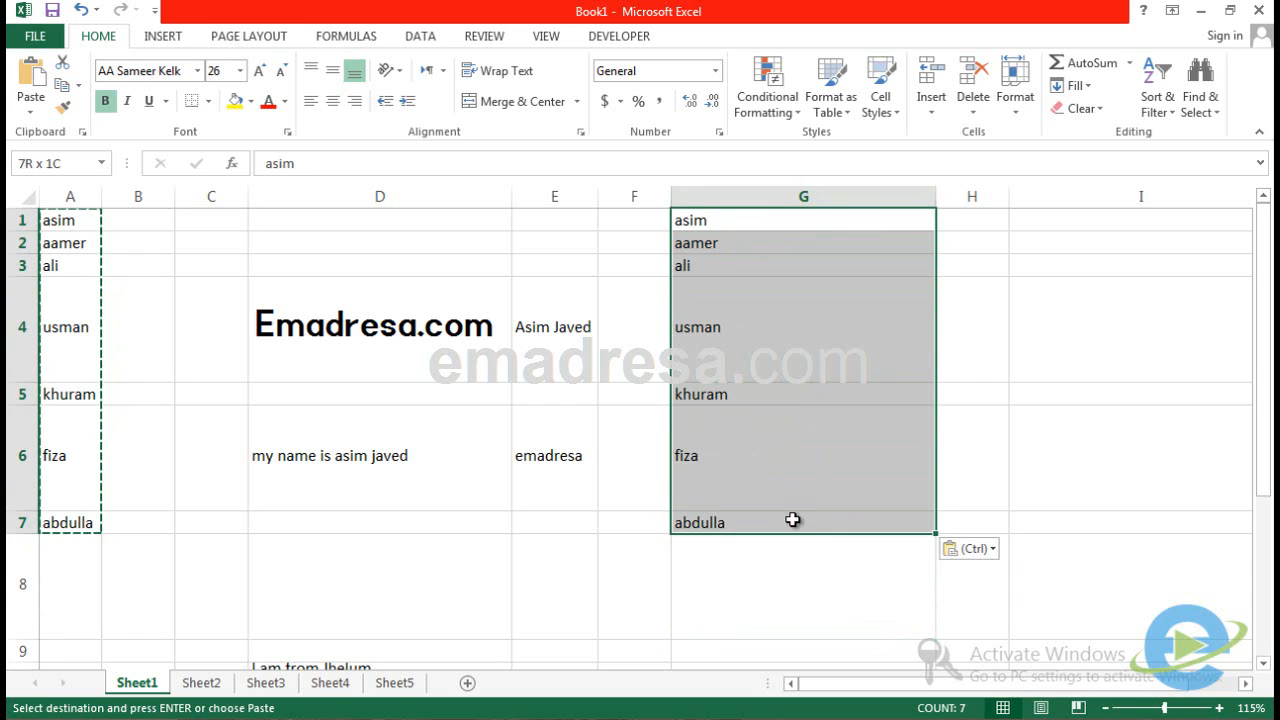
left_click(960, 222)
left_click_drag(906, 214, 880, 520)
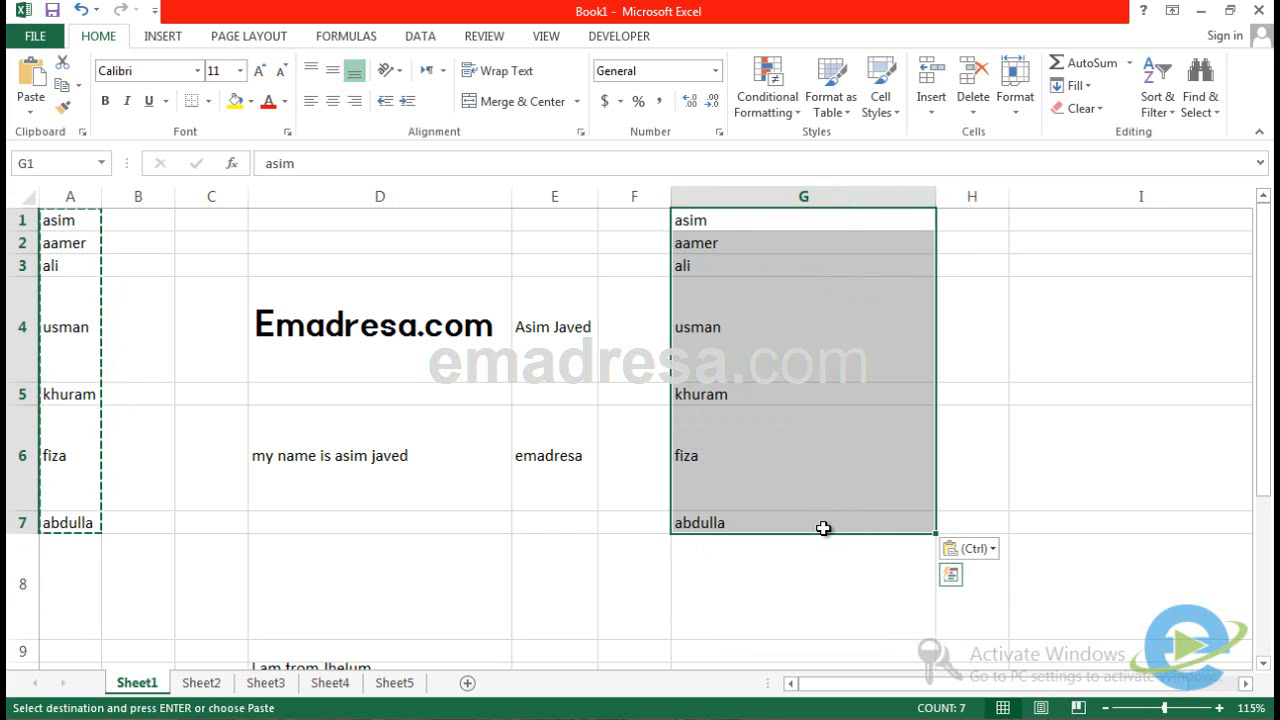
left_click(31, 100)
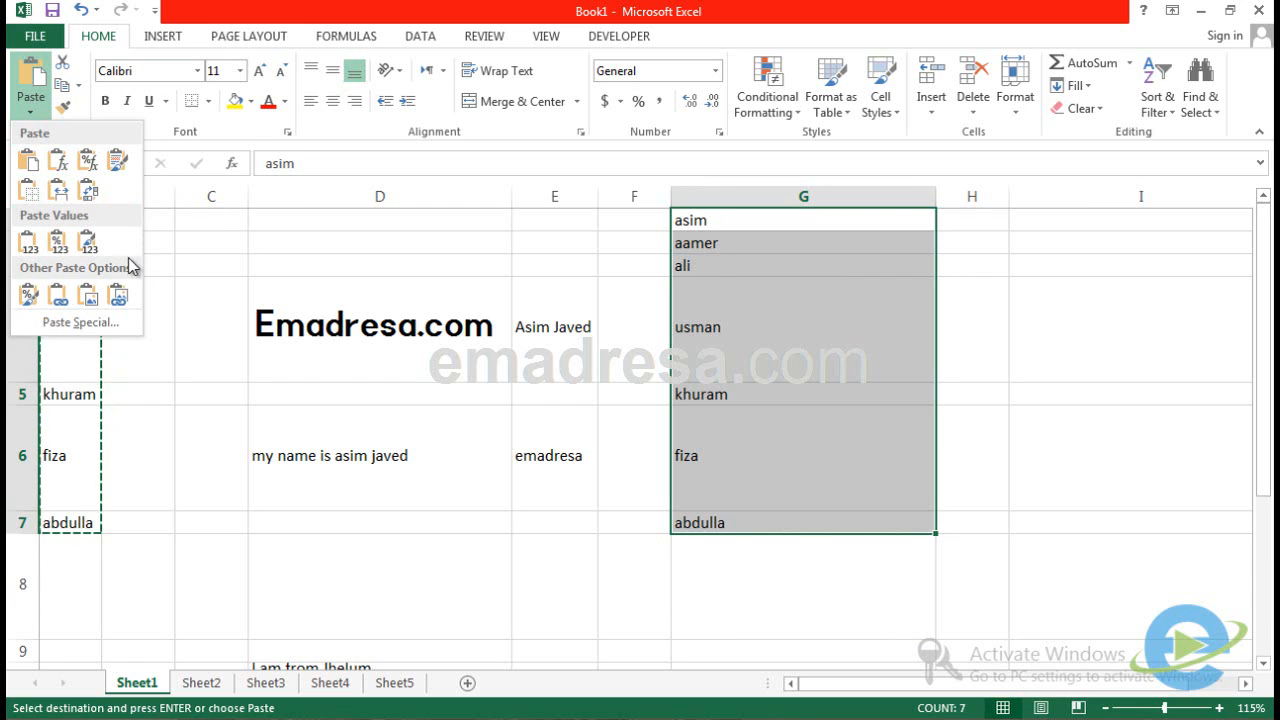
key("ctrl+v")
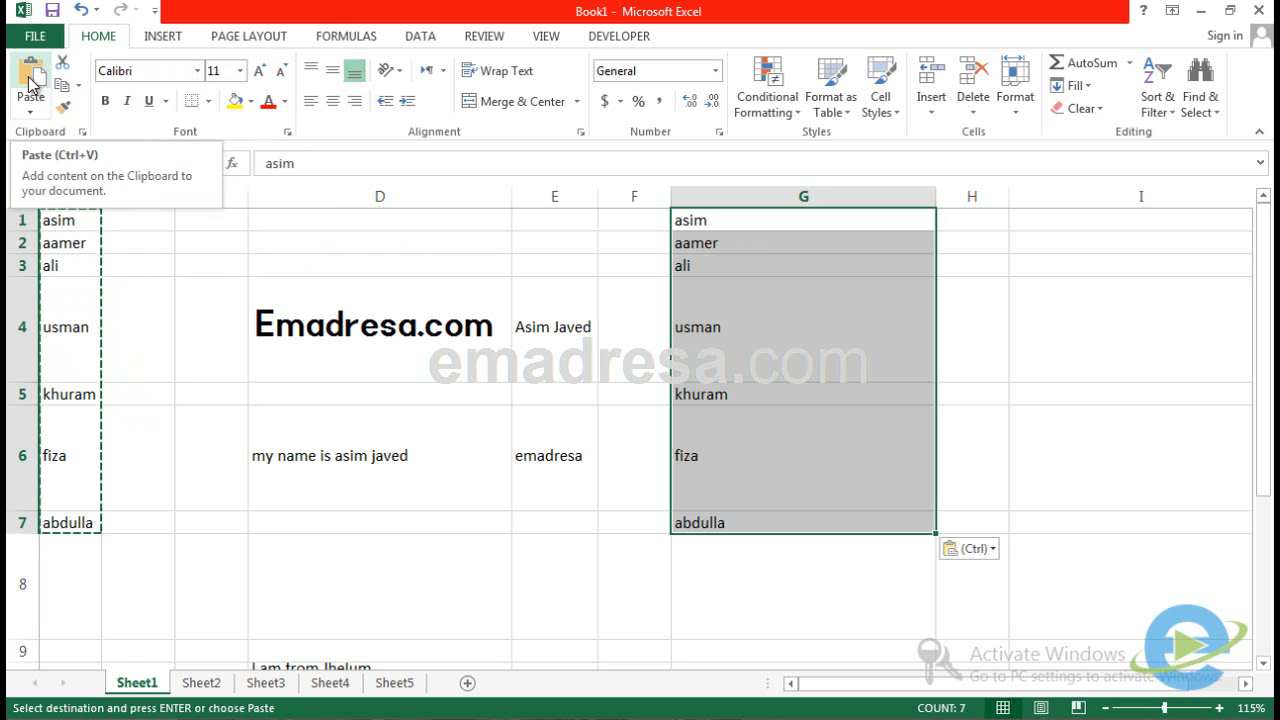
left_click(370, 260)
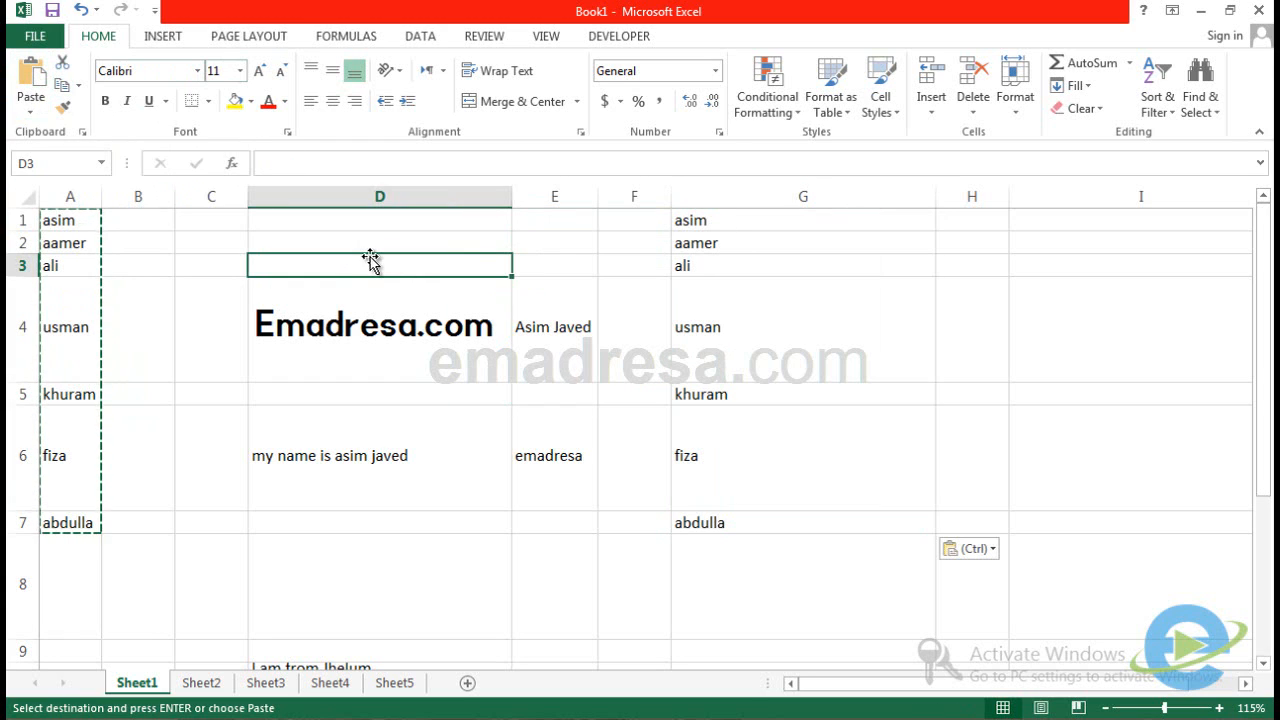
key("Escape")
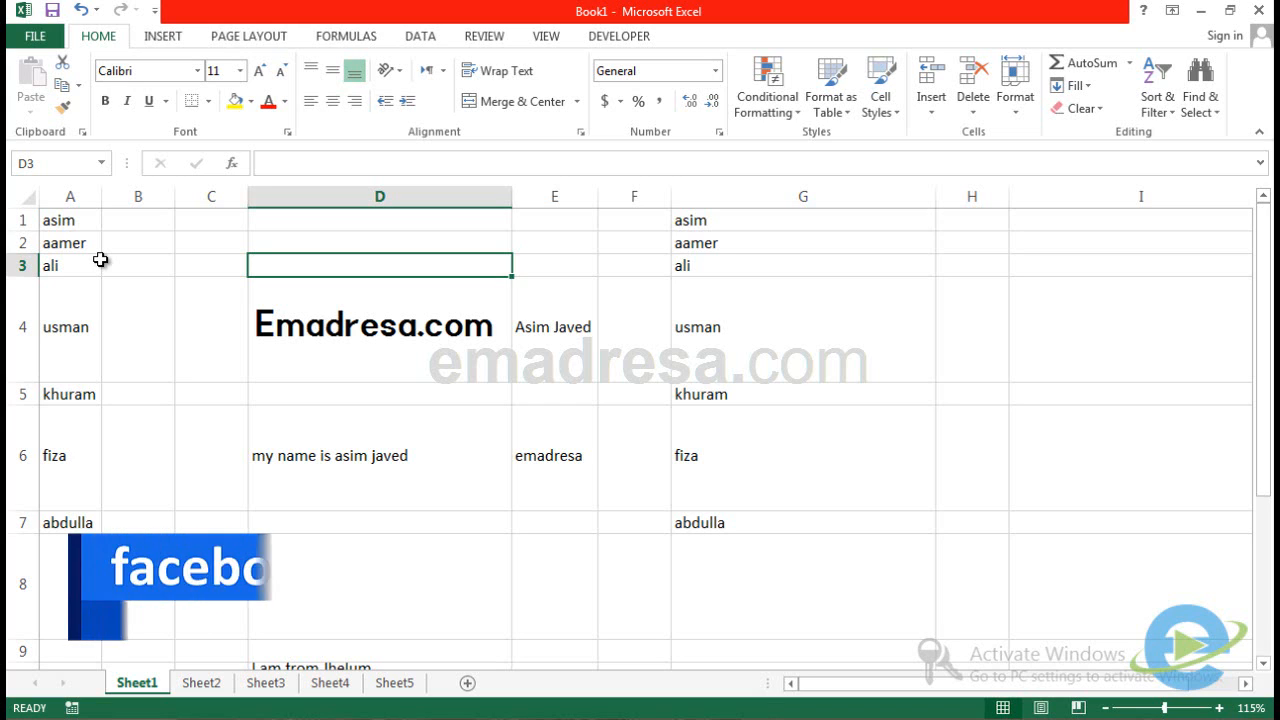
left_click(209, 316)
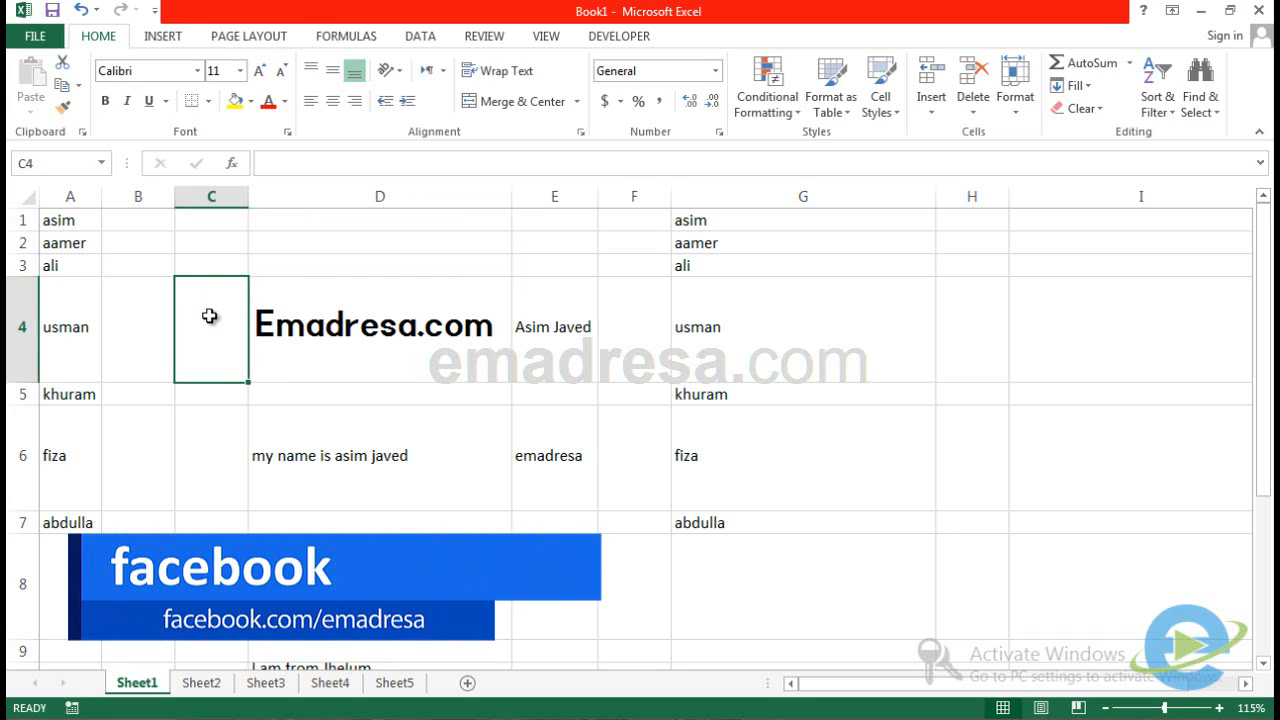